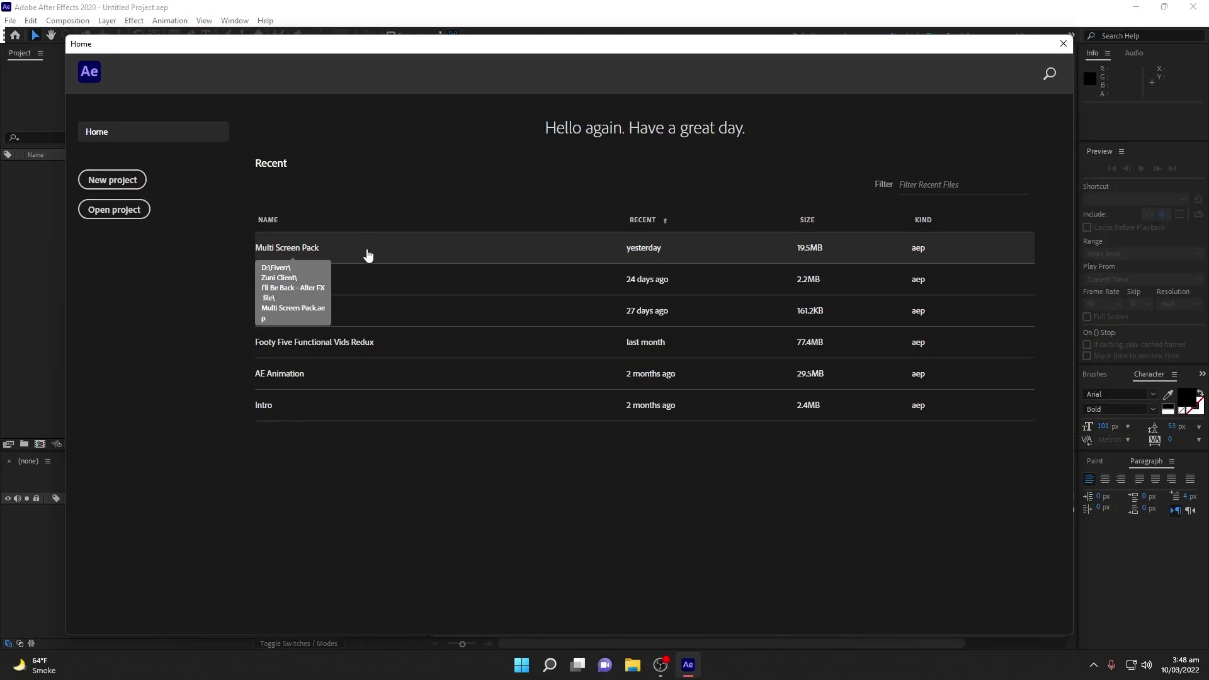
Step: Open the recent Multi Screen Pack project and move the I'll Be Back timeline's playhead to 0;00;04;11
{"action": "left_click", "coordinate": [407, 255]}
{"action": "left_click", "coordinate": [718, 357]}
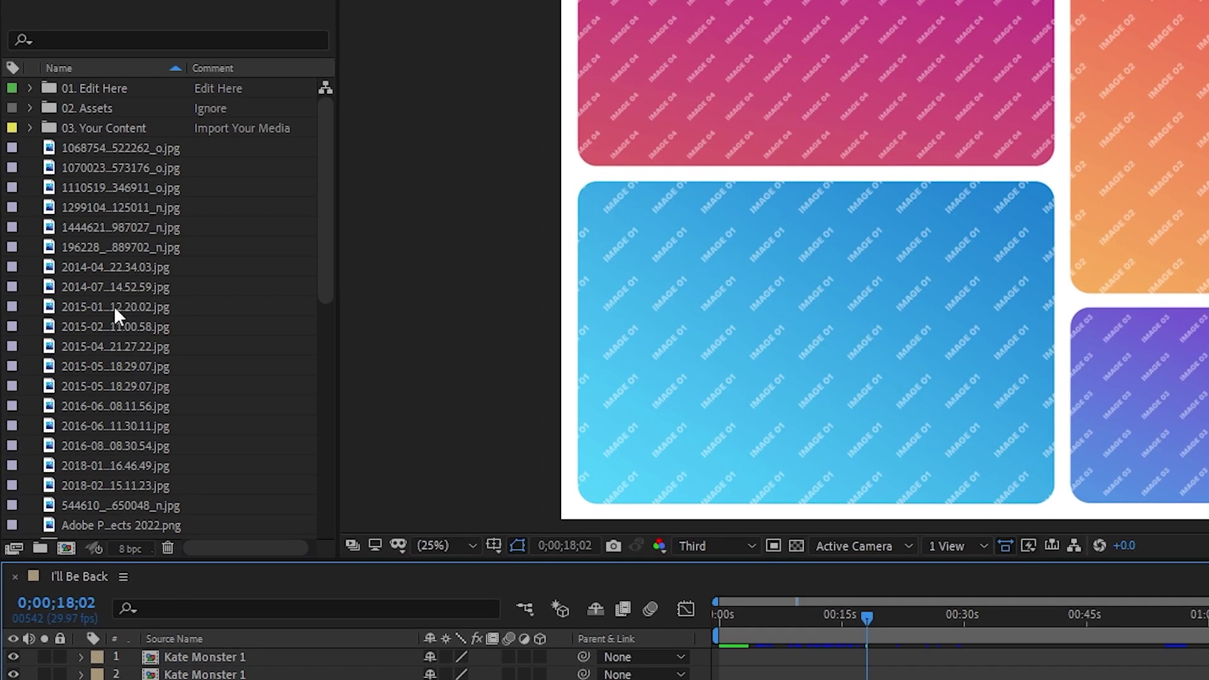
{"action": "left_click_drag", "start_coordinate": [321, 221], "coordinate": [322, 499]}
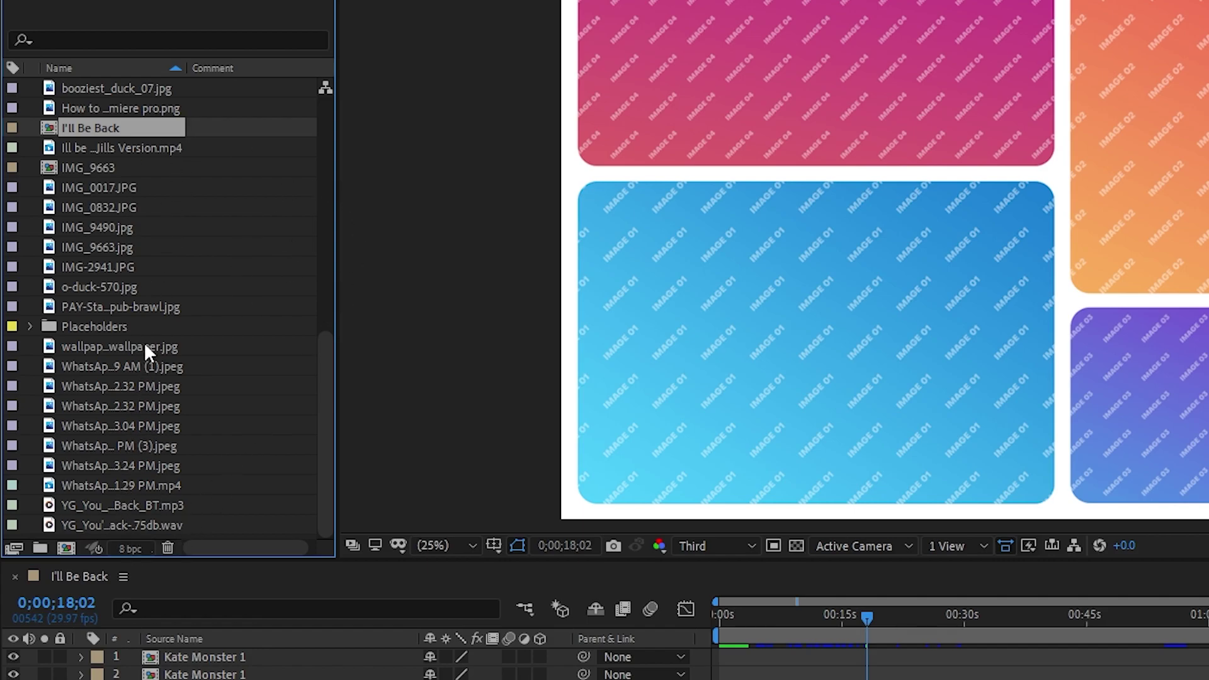
{"action": "scroll", "coordinate": [180, 324], "scroll_direction": "up", "scroll_amount": 8}
{"action": "scroll", "coordinate": [181, 325], "scroll_direction": "up", "scroll_amount": 1}
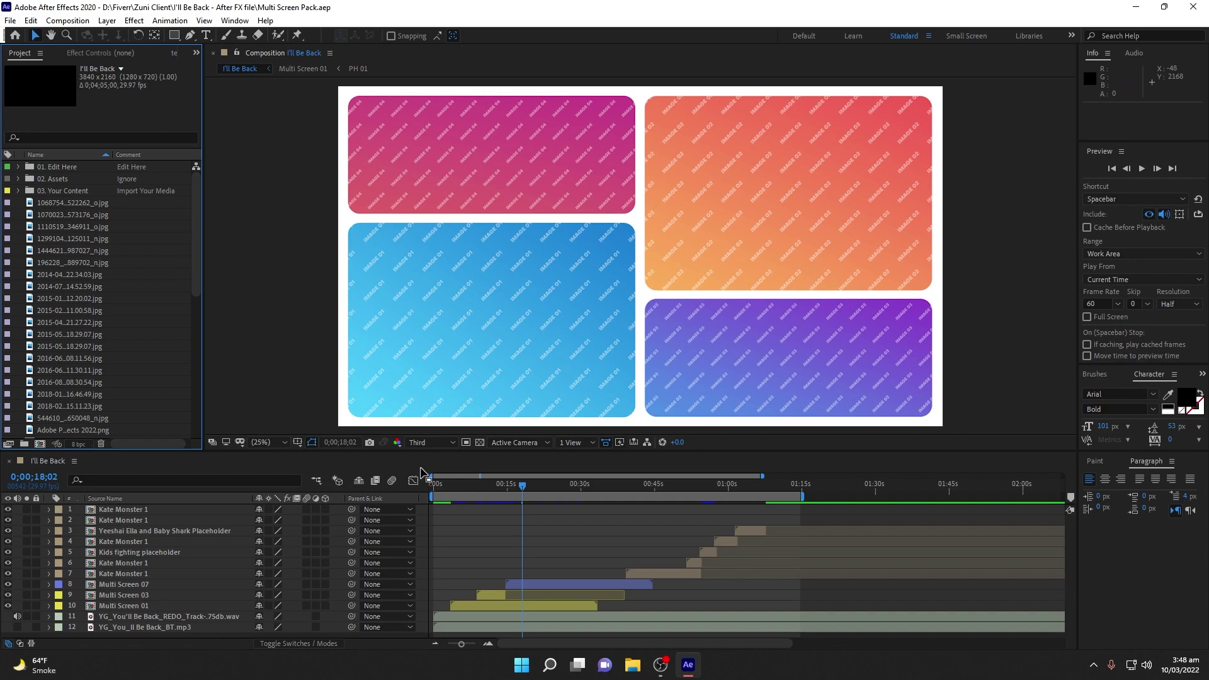
{"action": "left_click", "coordinate": [454, 487]}
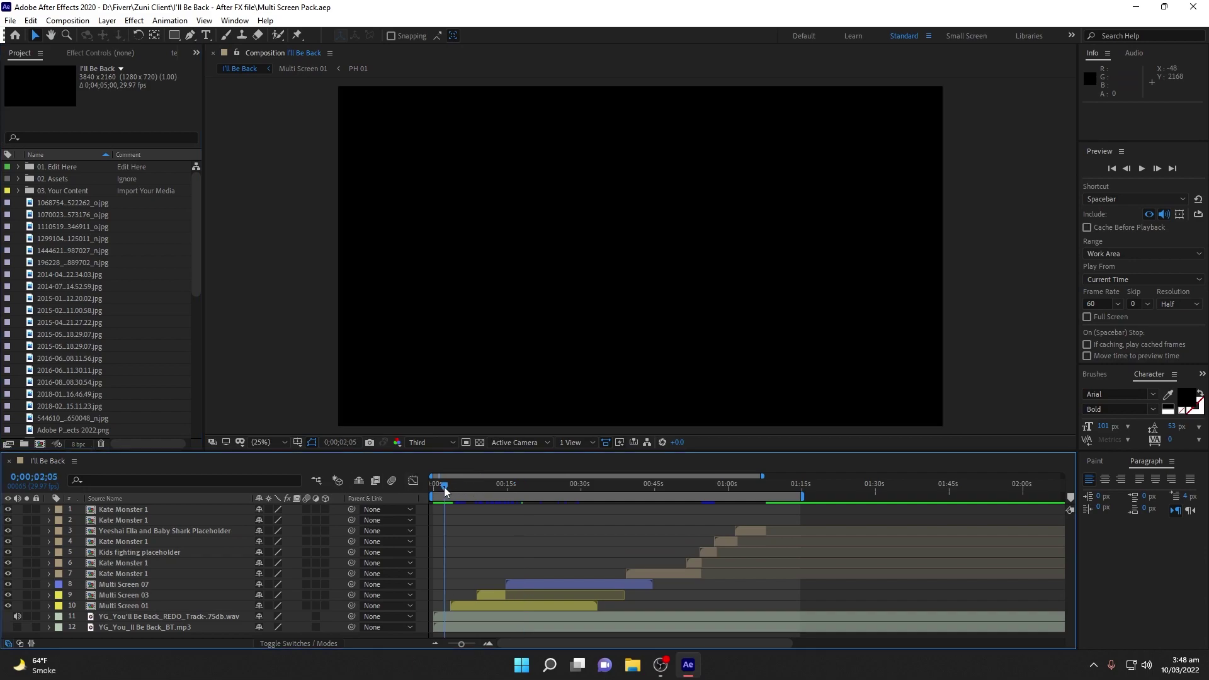
{"action": "mouse_move", "coordinate": [455, 491]}
{"action": "left_mouse_down"}
{"action": "mouse_move", "coordinate": [749, 503]}
{"action": "mouse_move", "coordinate": [455, 498]}
{"action": "left_mouse_up"}
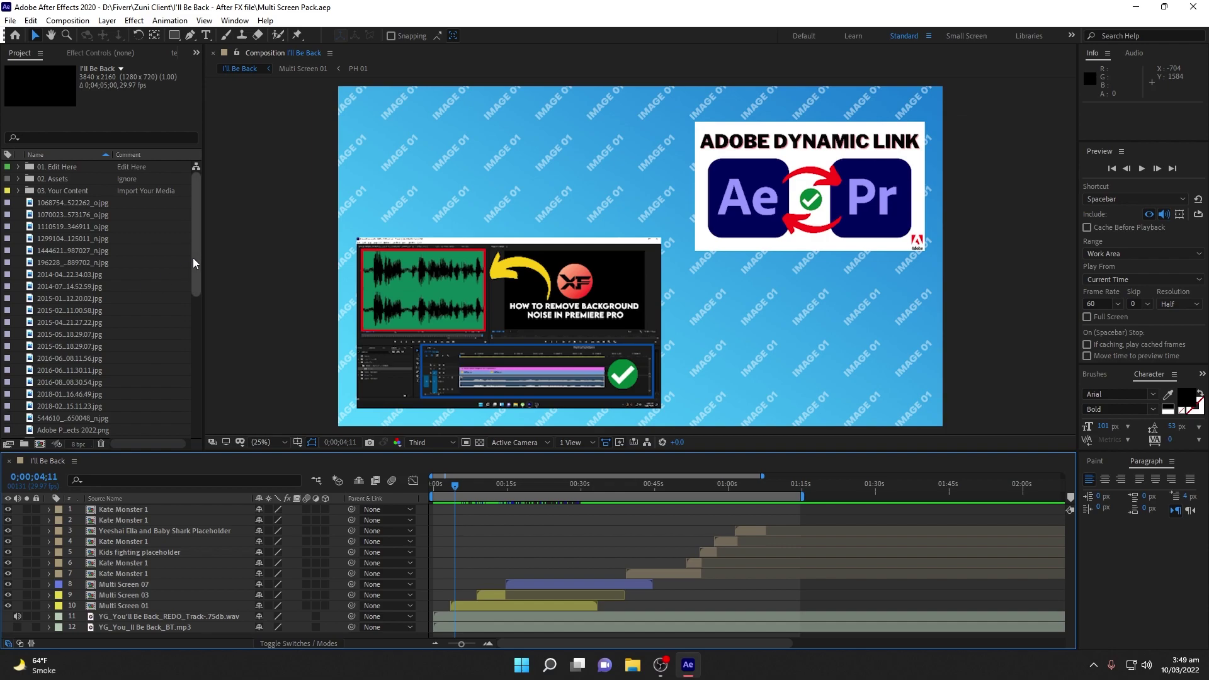
Step: Locate the I'll Be Back composition among the project items by revealing it from its timeline, leaving it selected
{"action": "left_click_drag", "start_coordinate": [197, 247], "coordinate": [192, 328]}
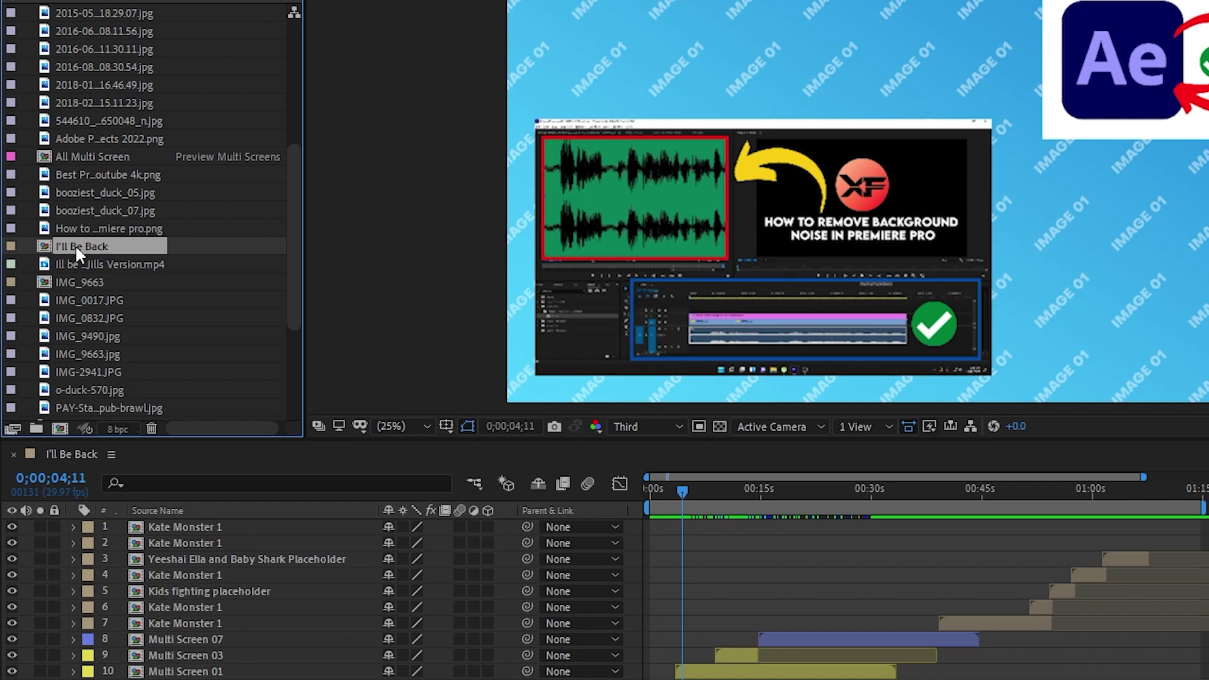
{"action": "right_click", "coordinate": [318, 448]}
{"action": "key", "text": "Escape"}
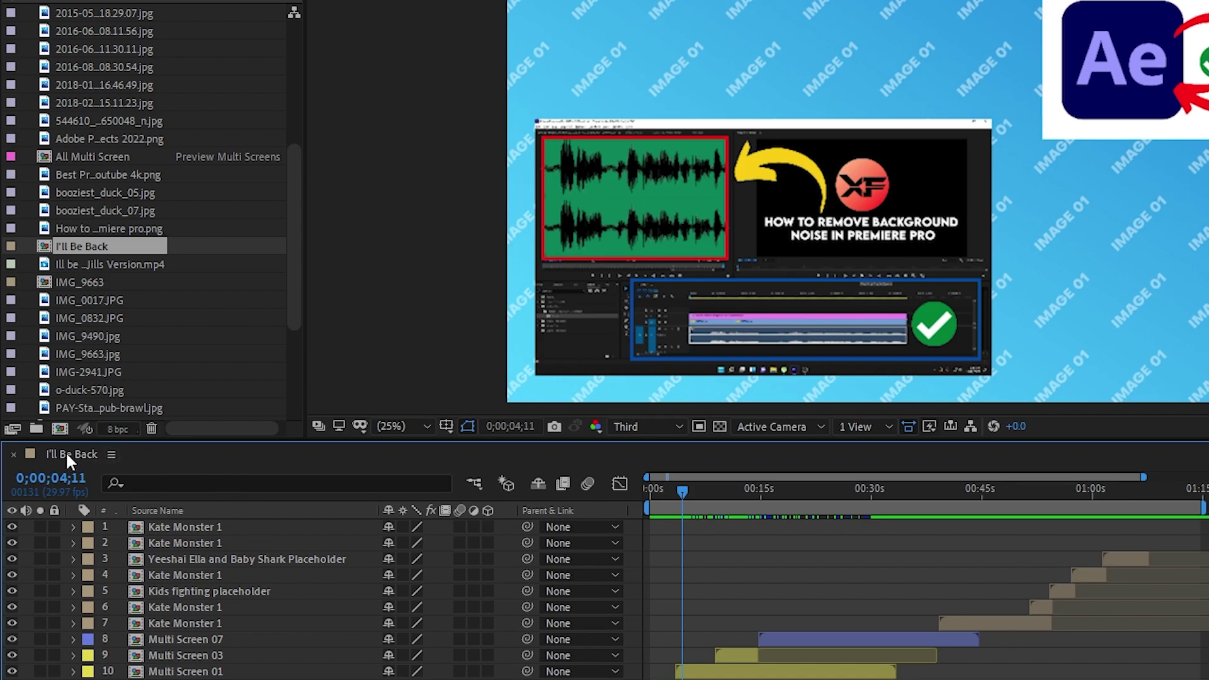
{"action": "right_click", "coordinate": [66, 456]}
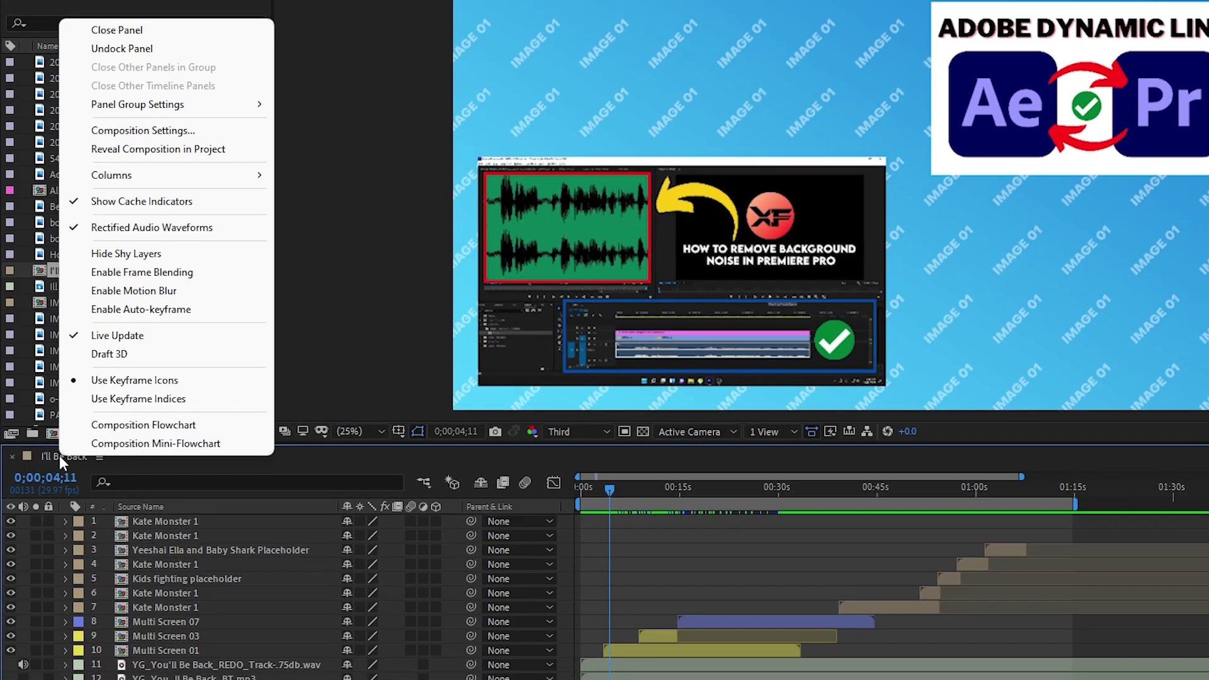
{"action": "left_click", "coordinate": [162, 149]}
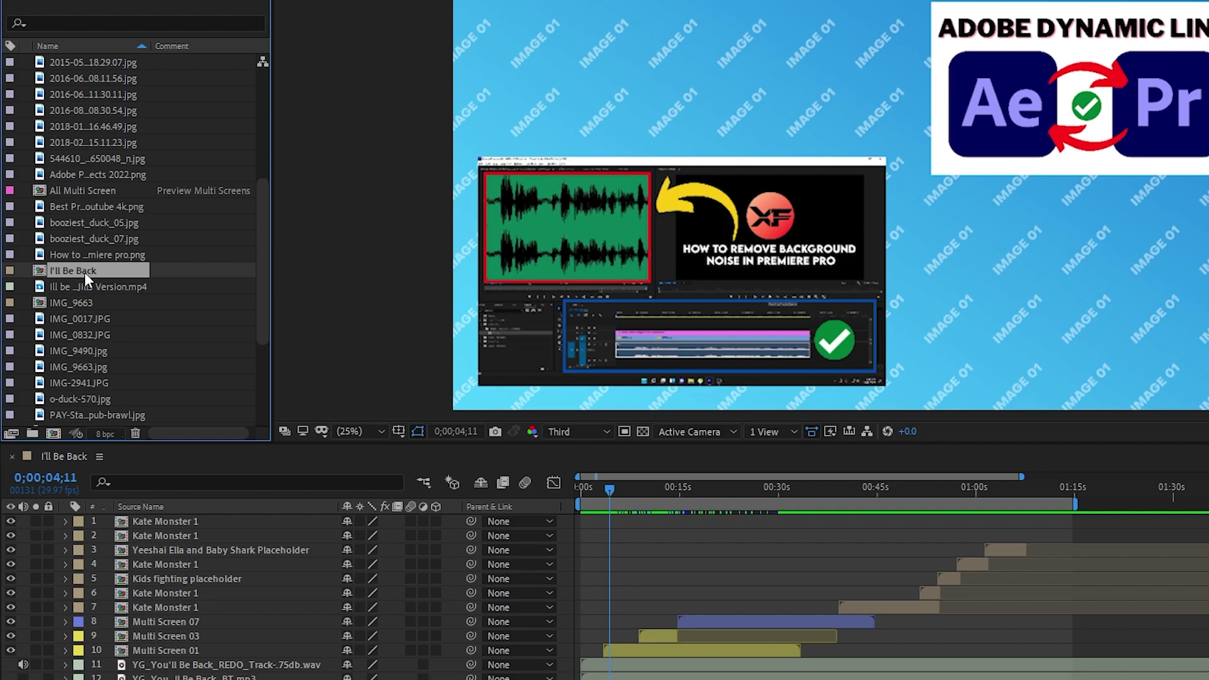
{"action": "left_click", "coordinate": [111, 401]}
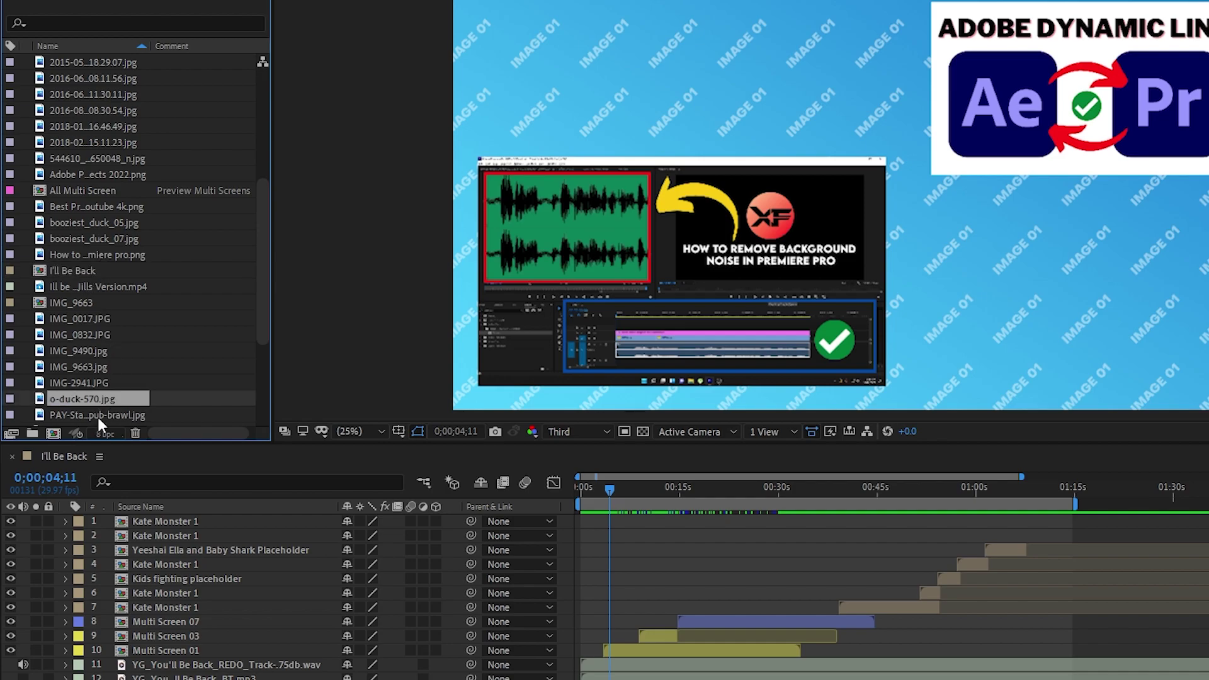
{"action": "right_click", "coordinate": [61, 455]}
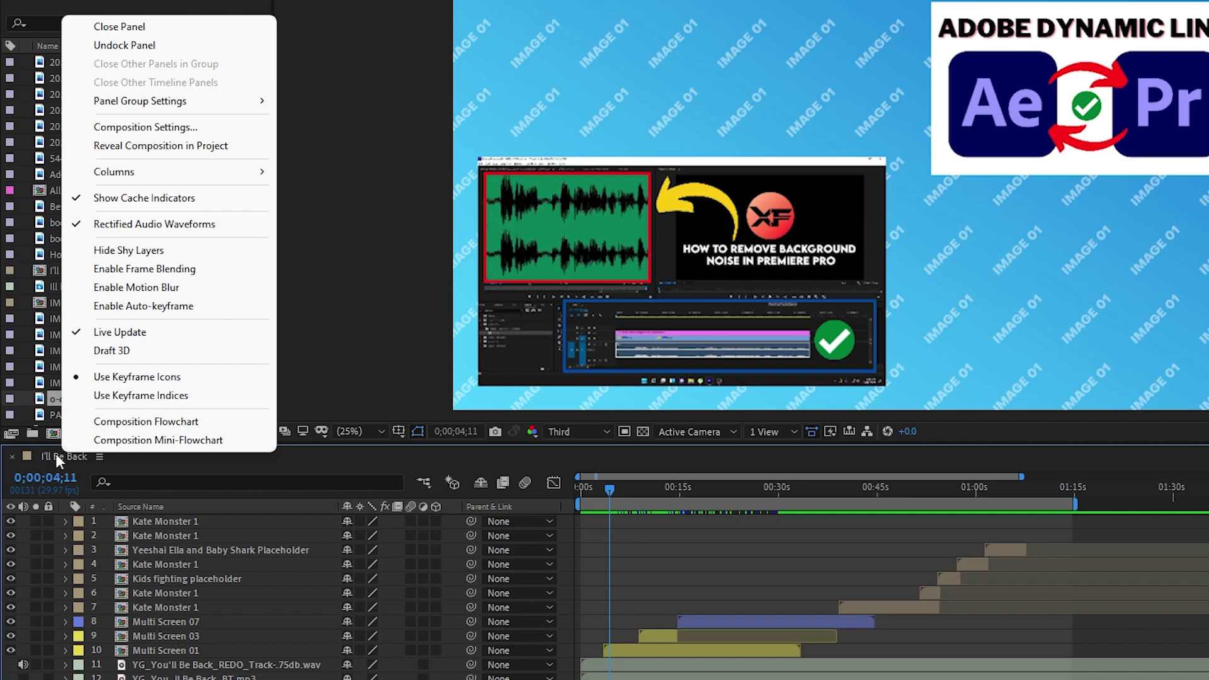
{"action": "left_click", "coordinate": [166, 147]}
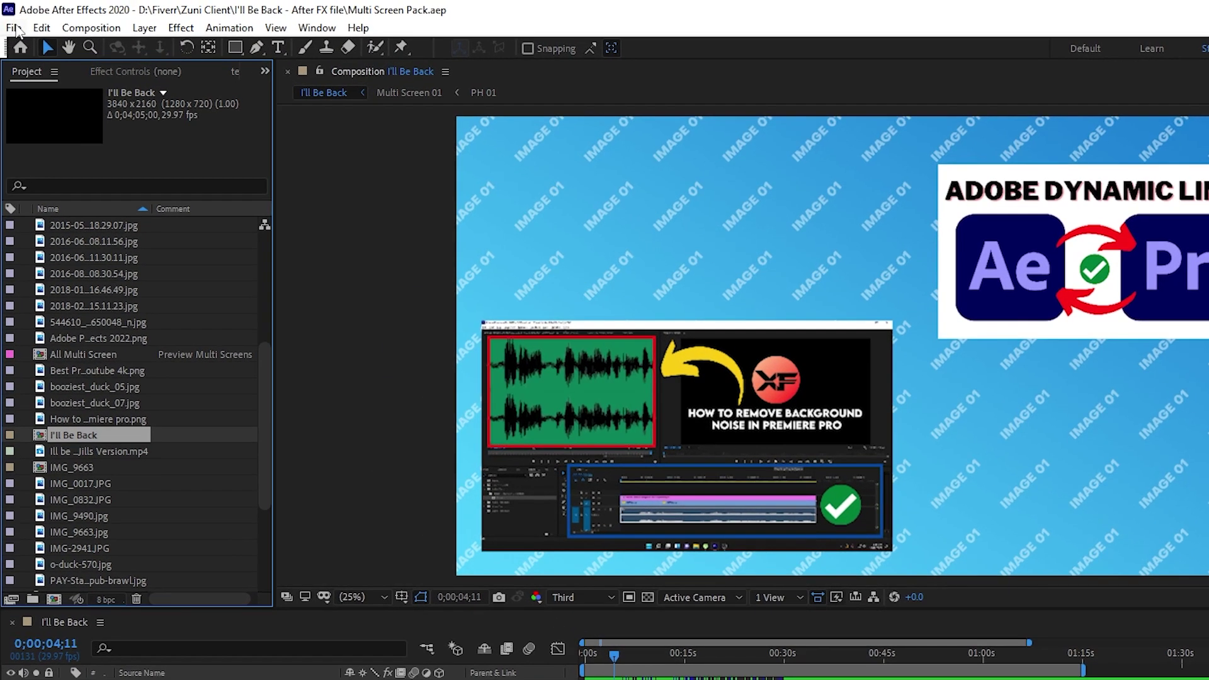
Step: Reduce the project to the items used by the selected I'll Be Back composition
{"action": "left_click", "coordinate": [12, 21]}
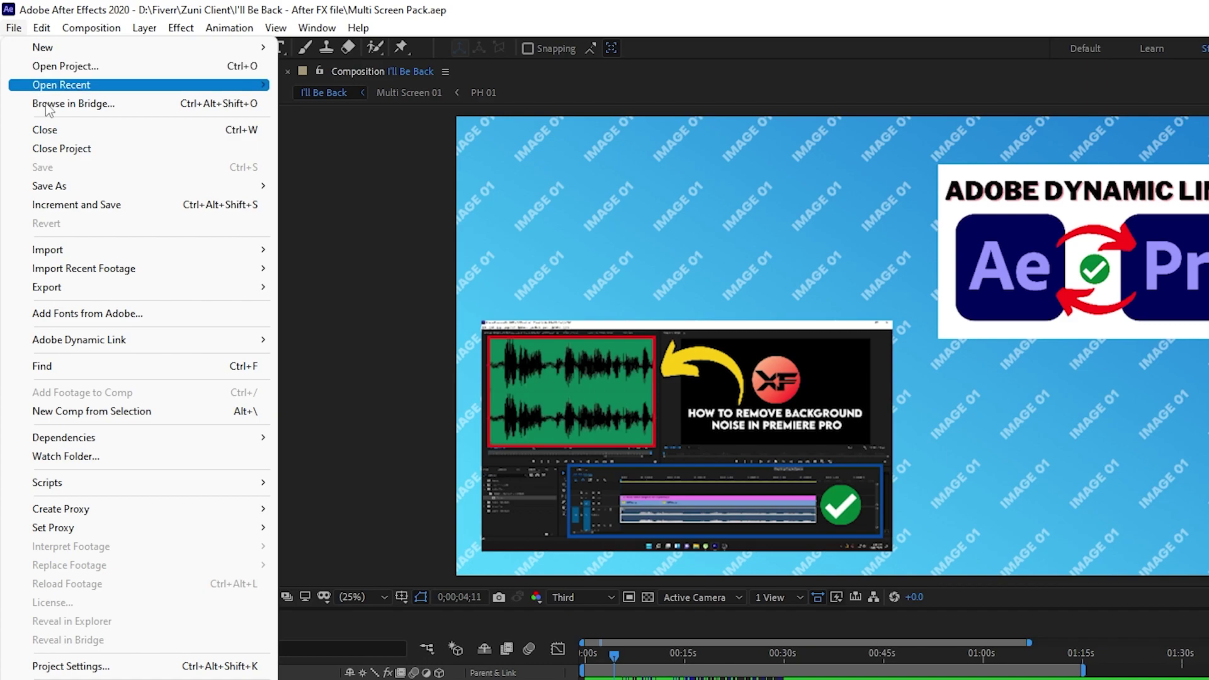
{"action": "mouse_move", "coordinate": [163, 442]}
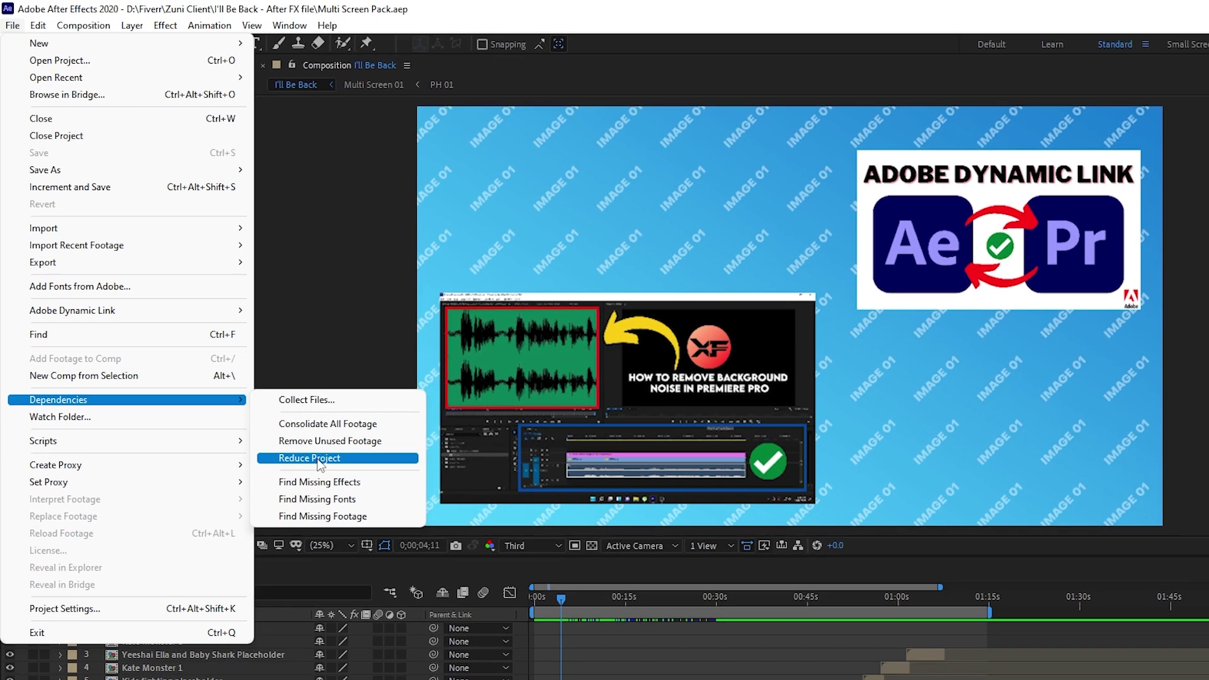
{"action": "left_click", "coordinate": [349, 503]}
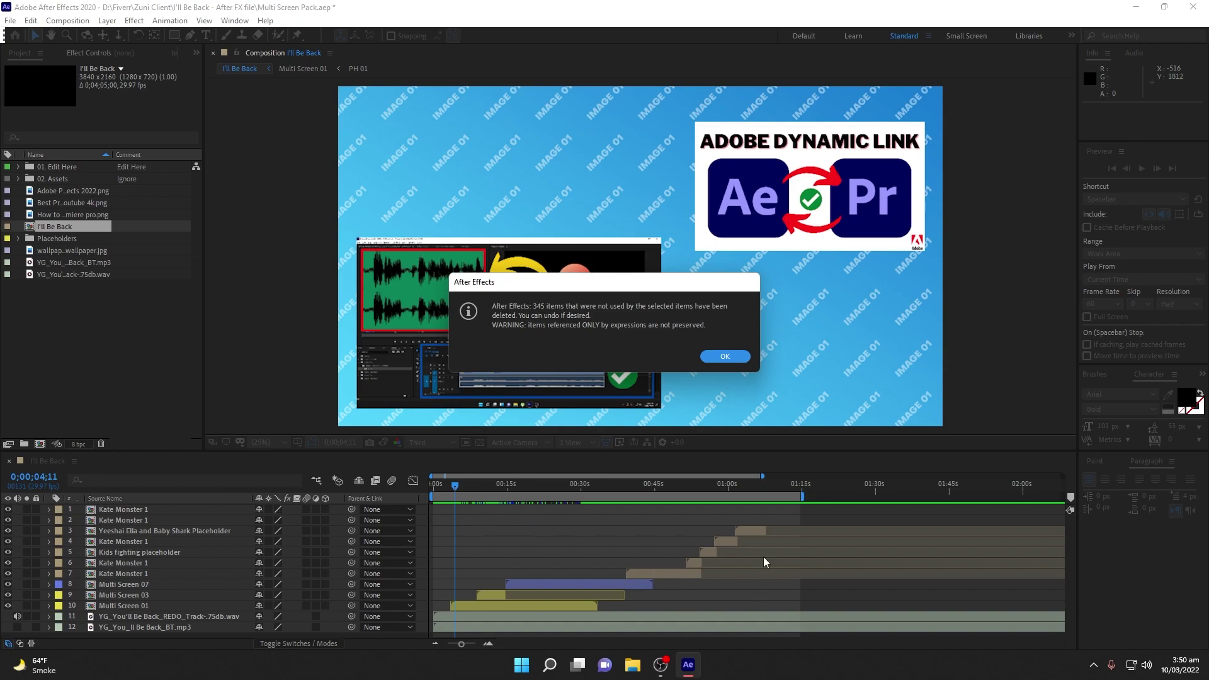
{"action": "left_click", "coordinate": [724, 356]}
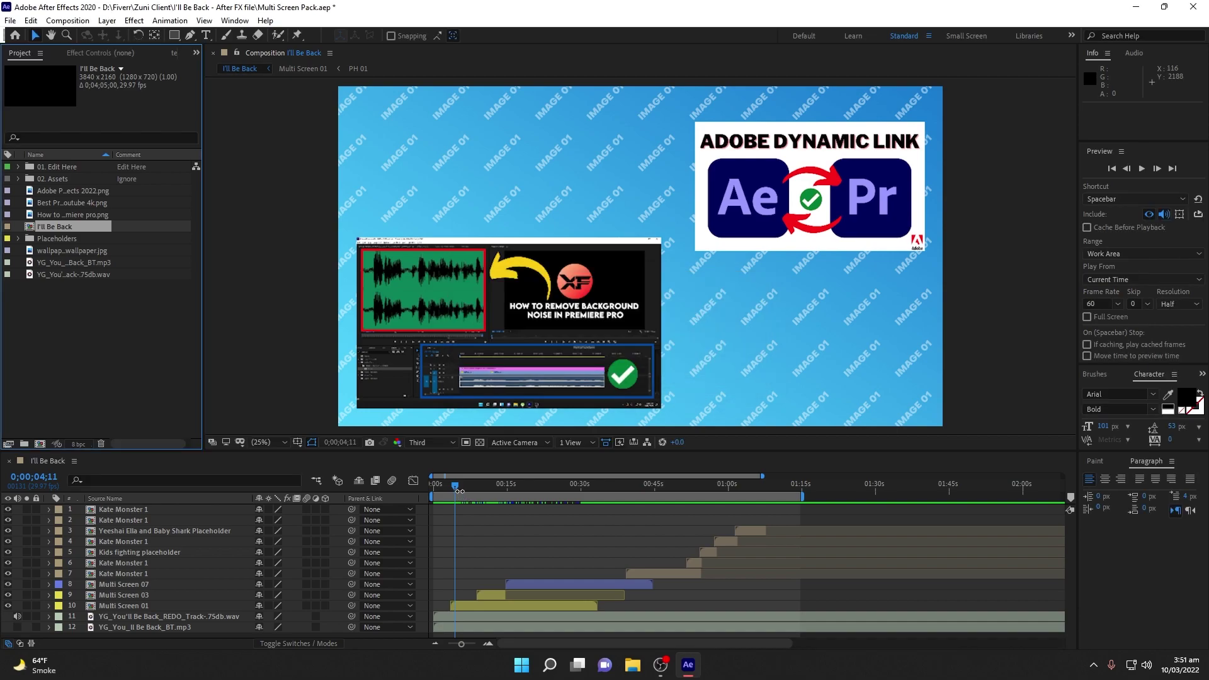
Step: Scrub the I'll Be Back timeline around four seconds to check the composition, and review the remaining project items
{"action": "left_click", "coordinate": [453, 488]}
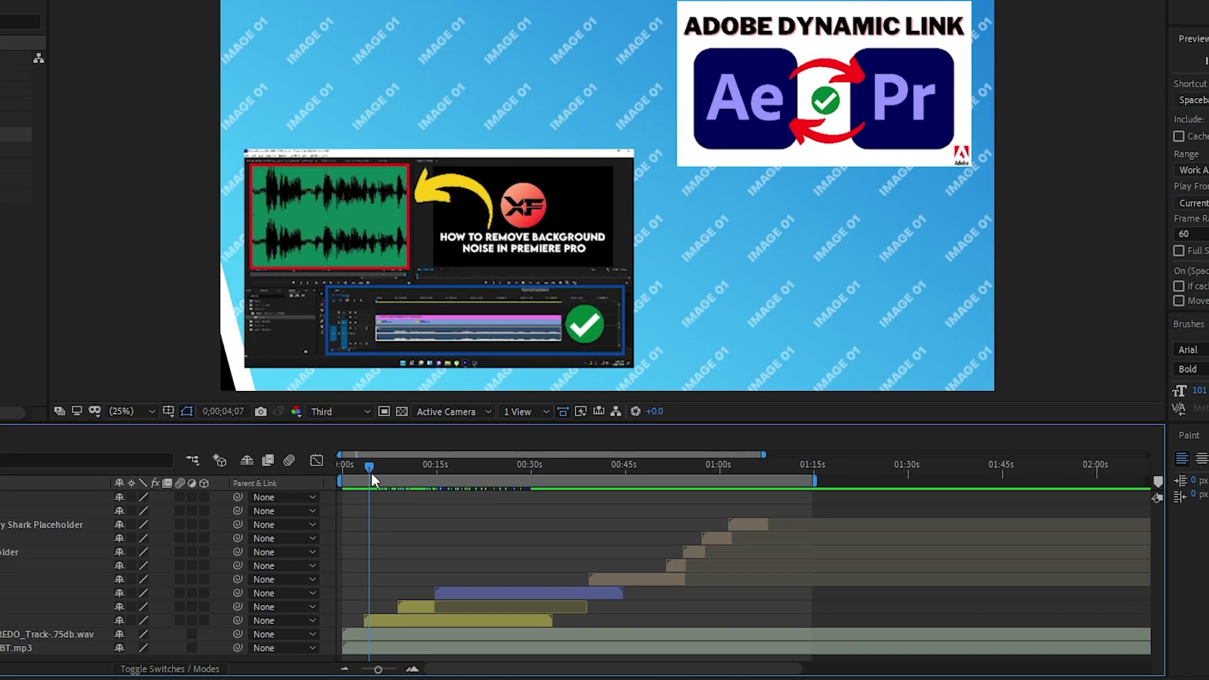
{"action": "key", "text": "space"}
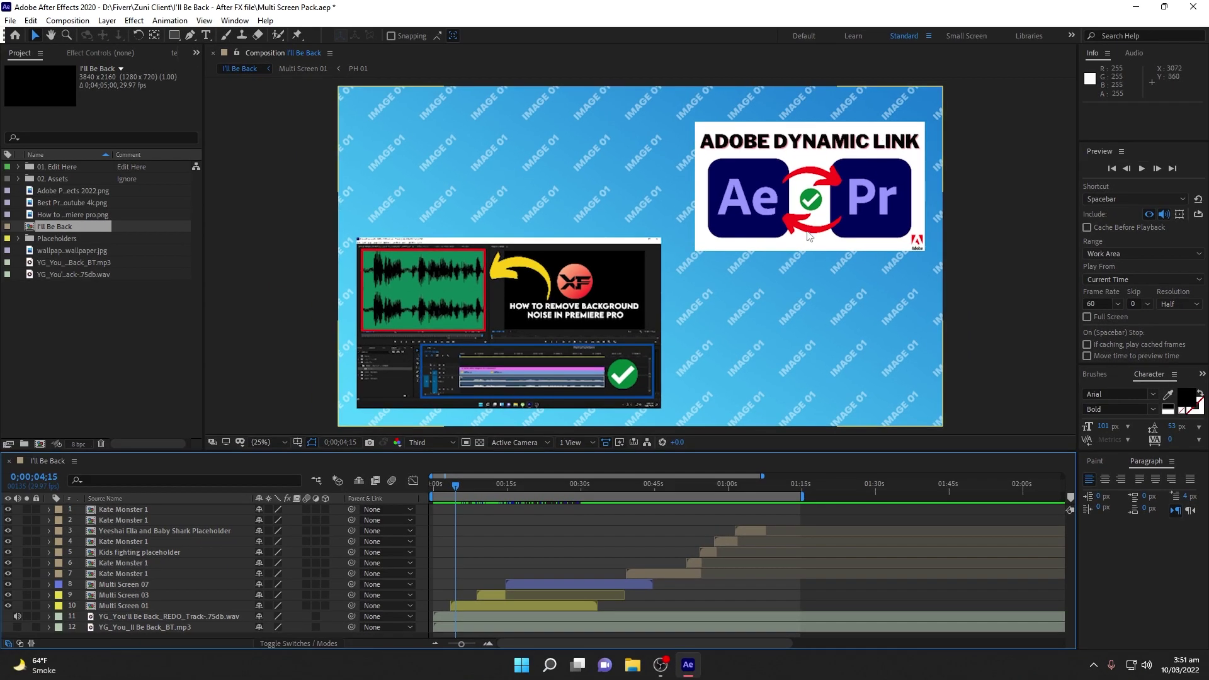
{"action": "left_click_drag", "start_coordinate": [97, 312], "coordinate": [116, 147]}
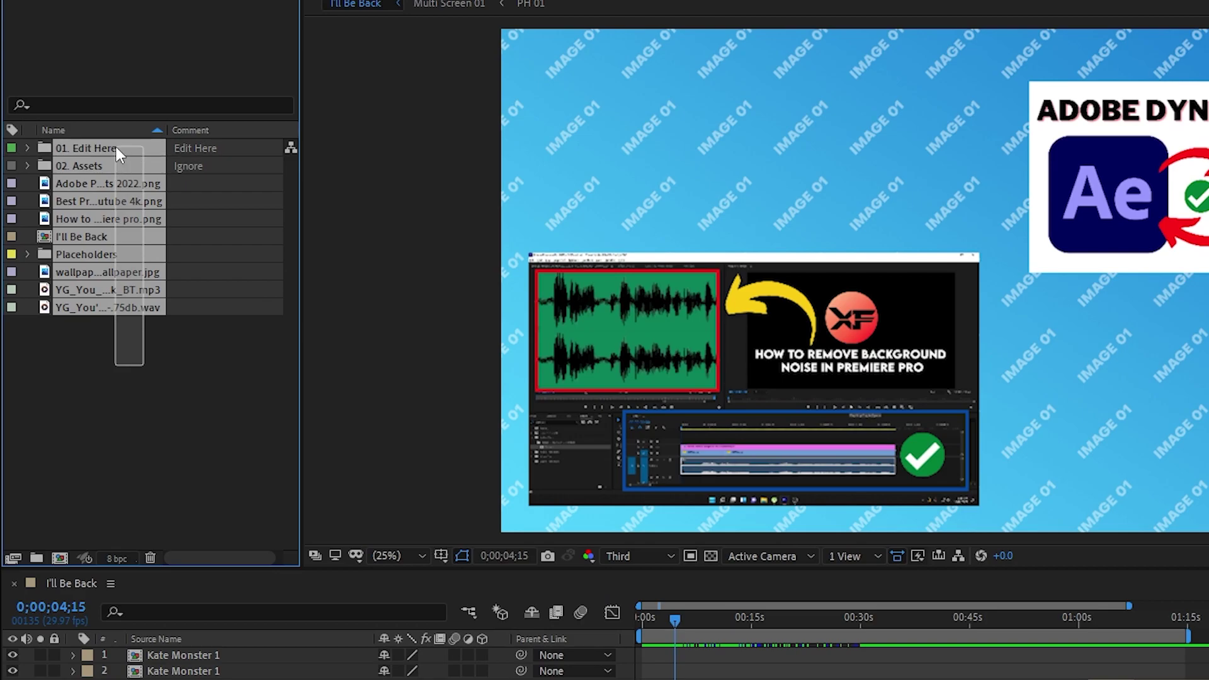
{"action": "left_click", "coordinate": [147, 338]}
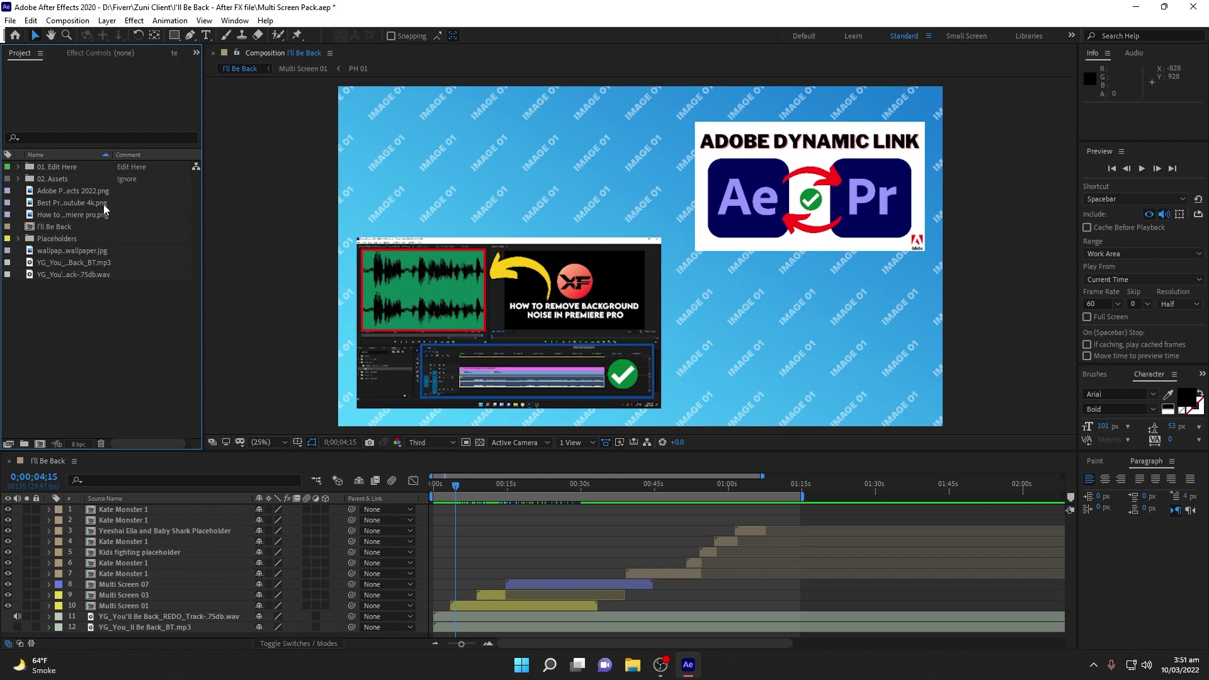
Step: Collect the project's files with All source files into a folder named "Multi Screen Pack folder" on the Desktop
{"action": "left_click", "coordinate": [9, 22]}
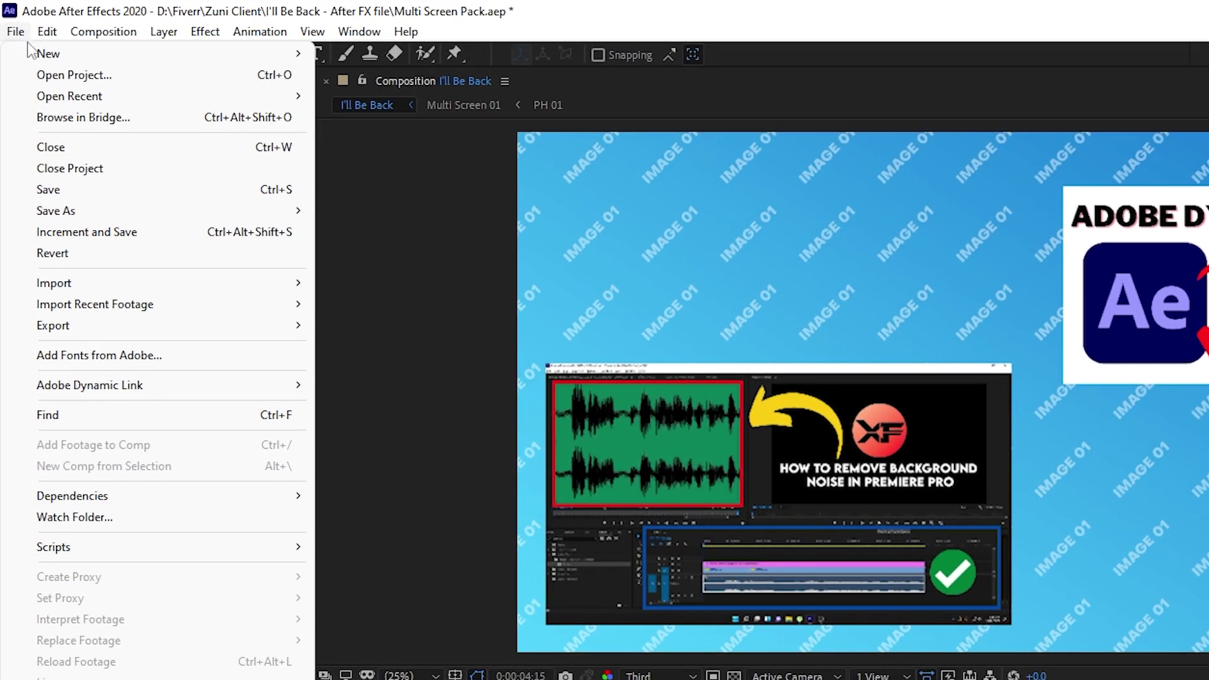
{"action": "mouse_move", "coordinate": [138, 504]}
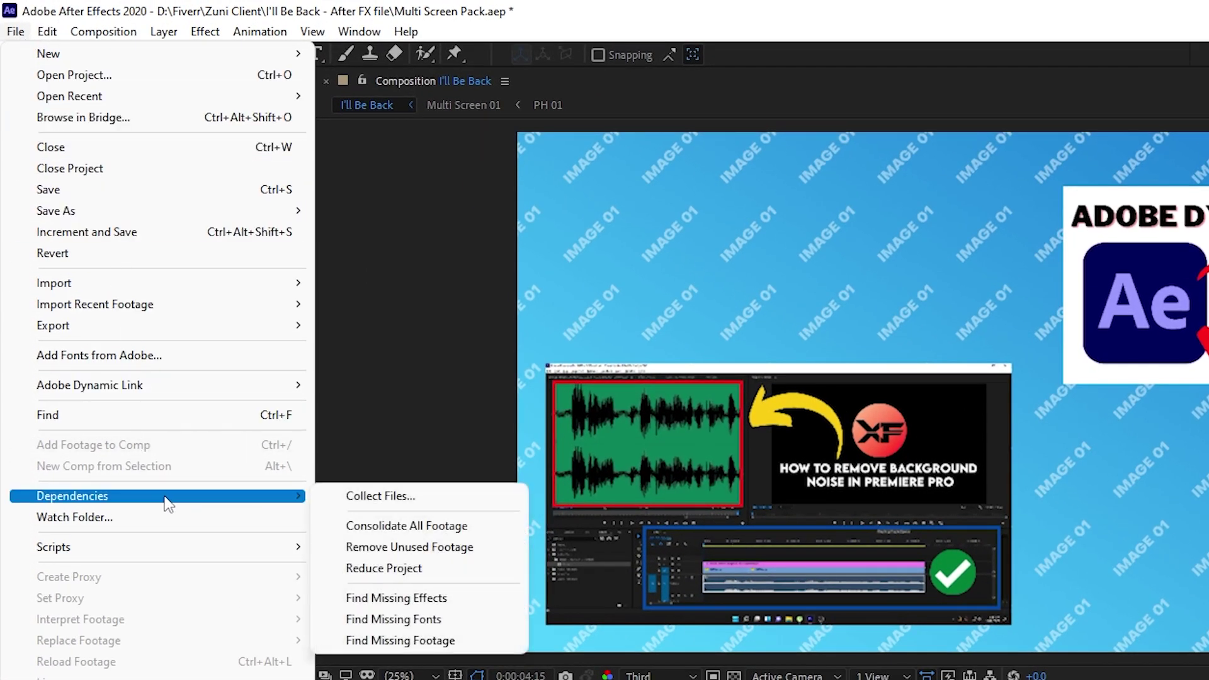
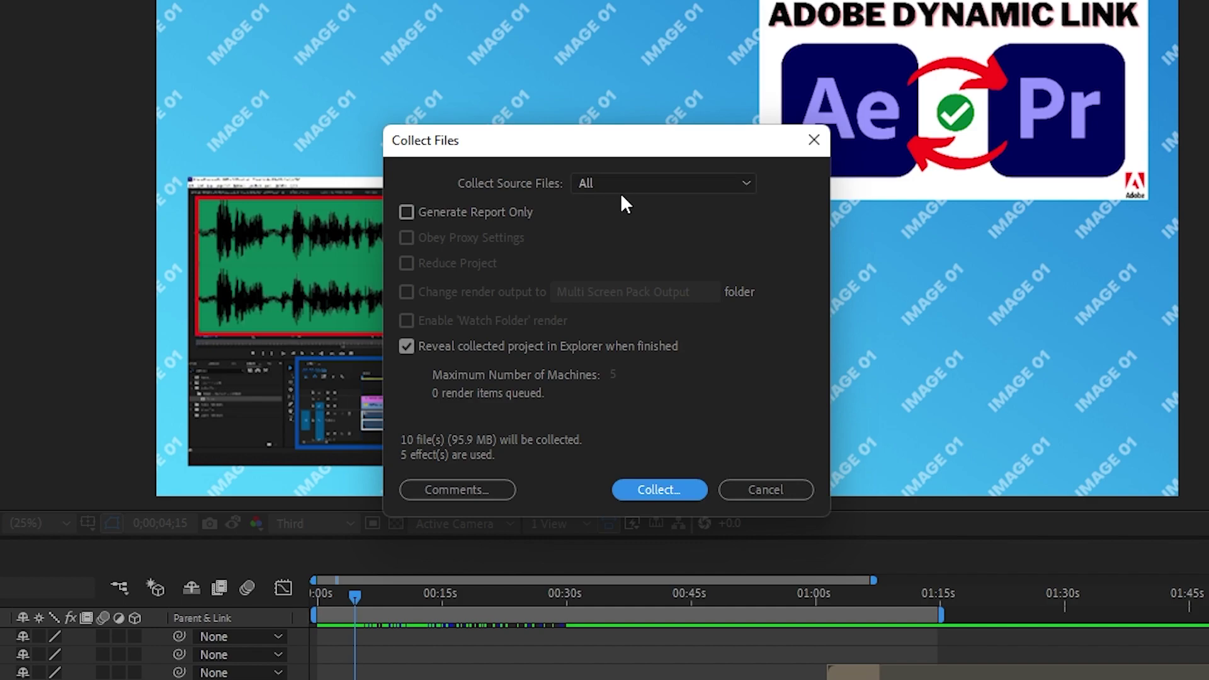
{"action": "left_click", "coordinate": [626, 201]}
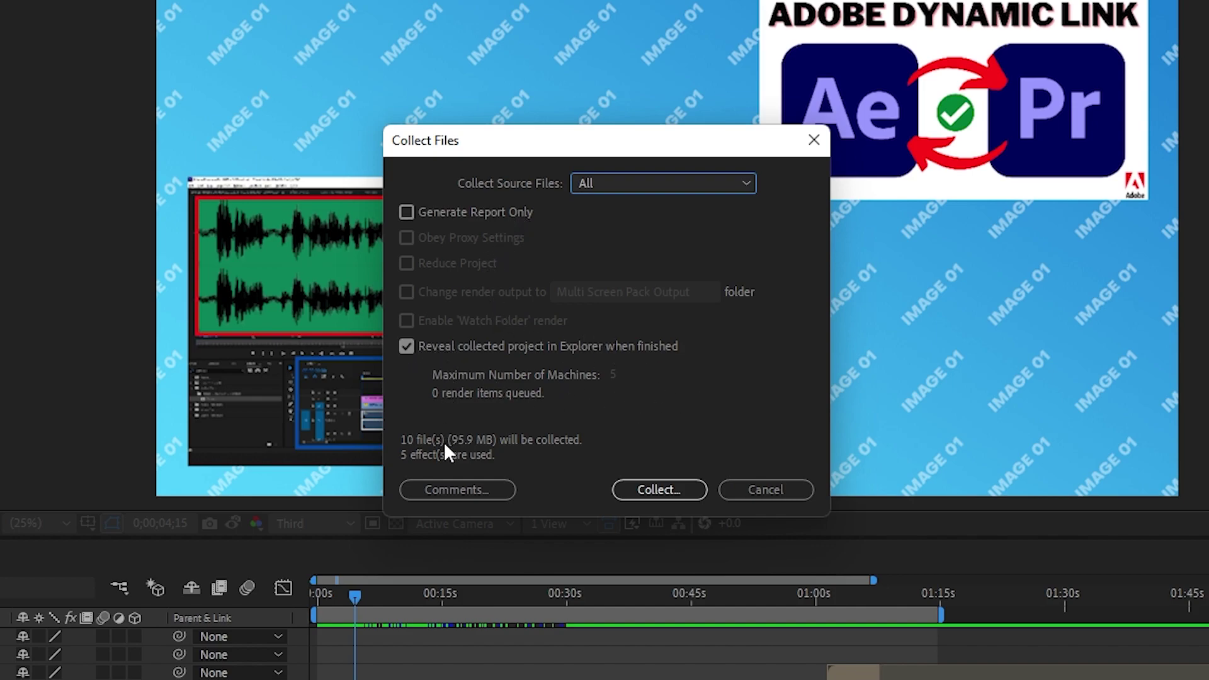
{"action": "left_click", "coordinate": [444, 489]}
{"action": "left_click", "coordinate": [725, 446]}
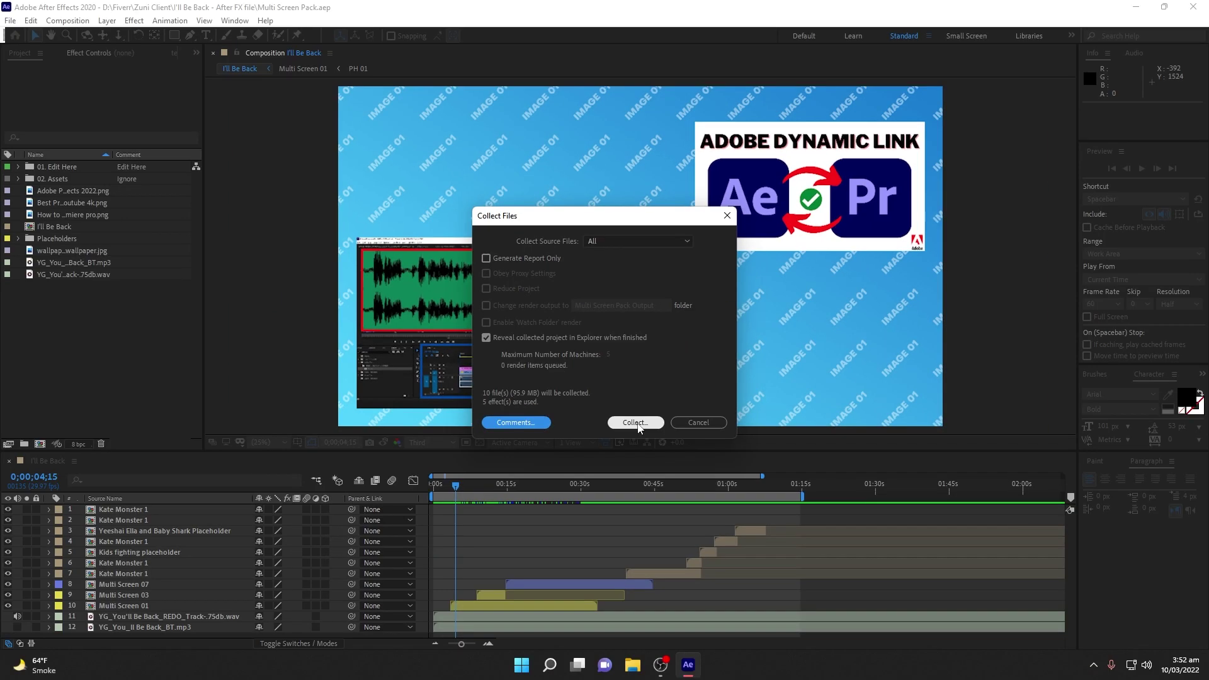
{"action": "left_click", "coordinate": [662, 492]}
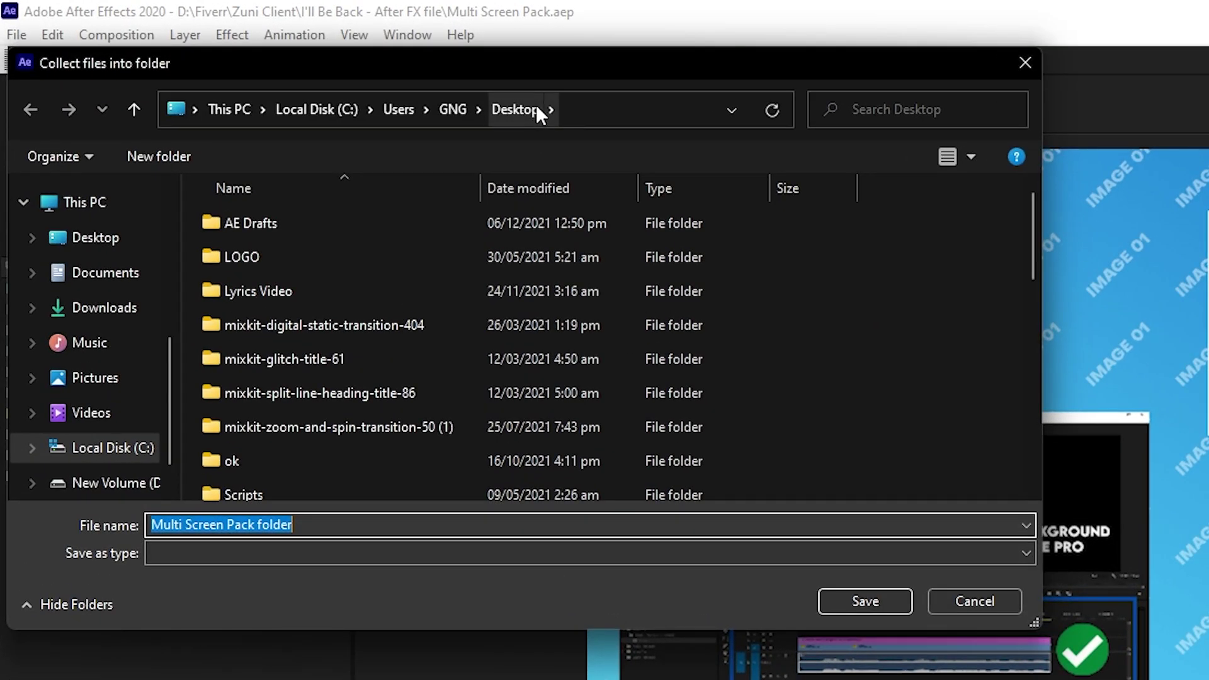
{"action": "key", "text": "End"}
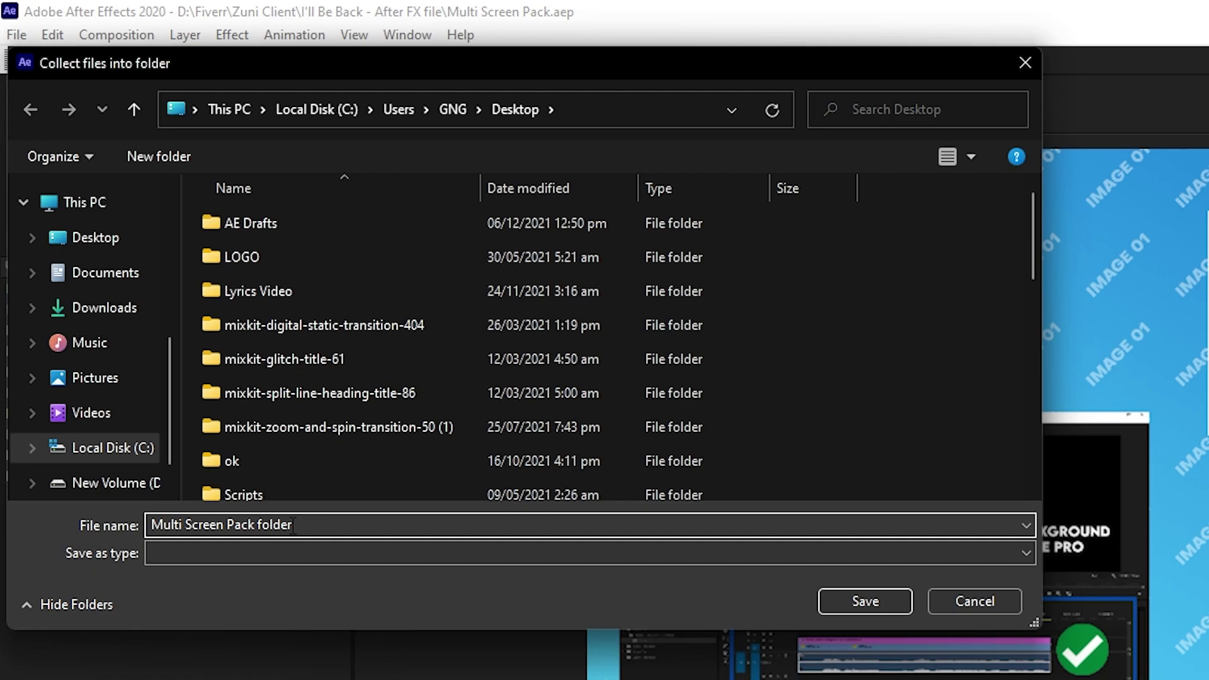
{"action": "left_click", "coordinate": [867, 602]}
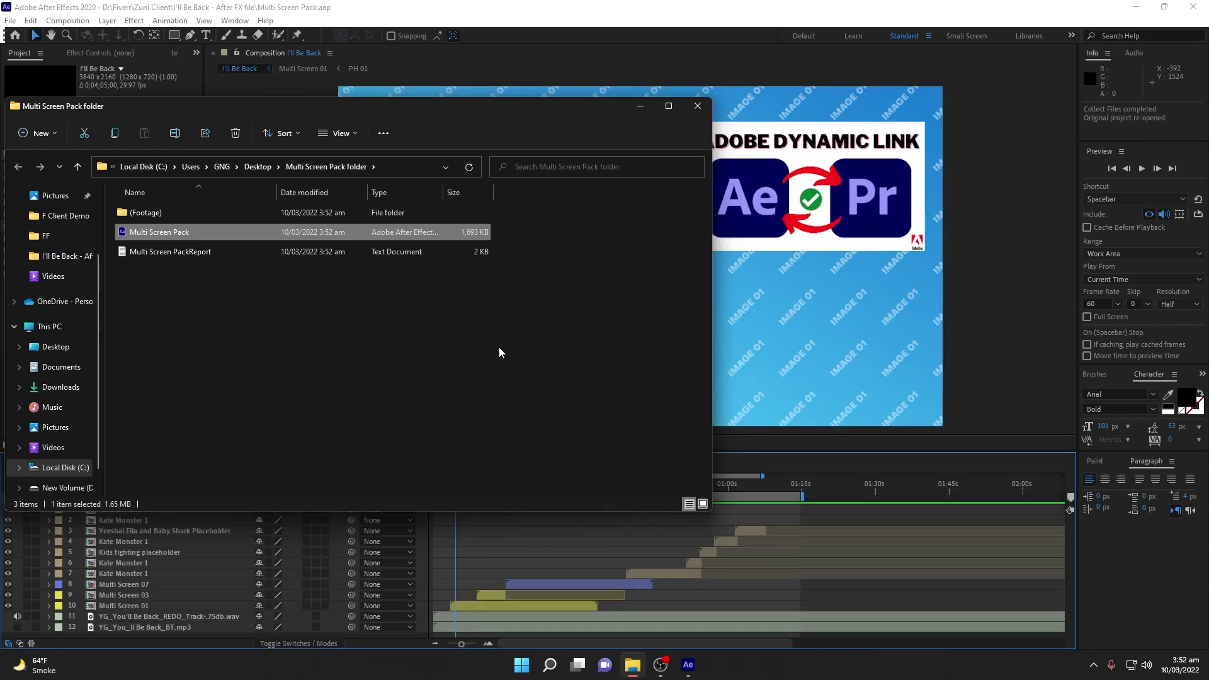
Step: Switch to the Windows desktop and open the collected Multi Screen Pack folder in File Explorer
{"action": "left_click", "coordinate": [1136, 7]}
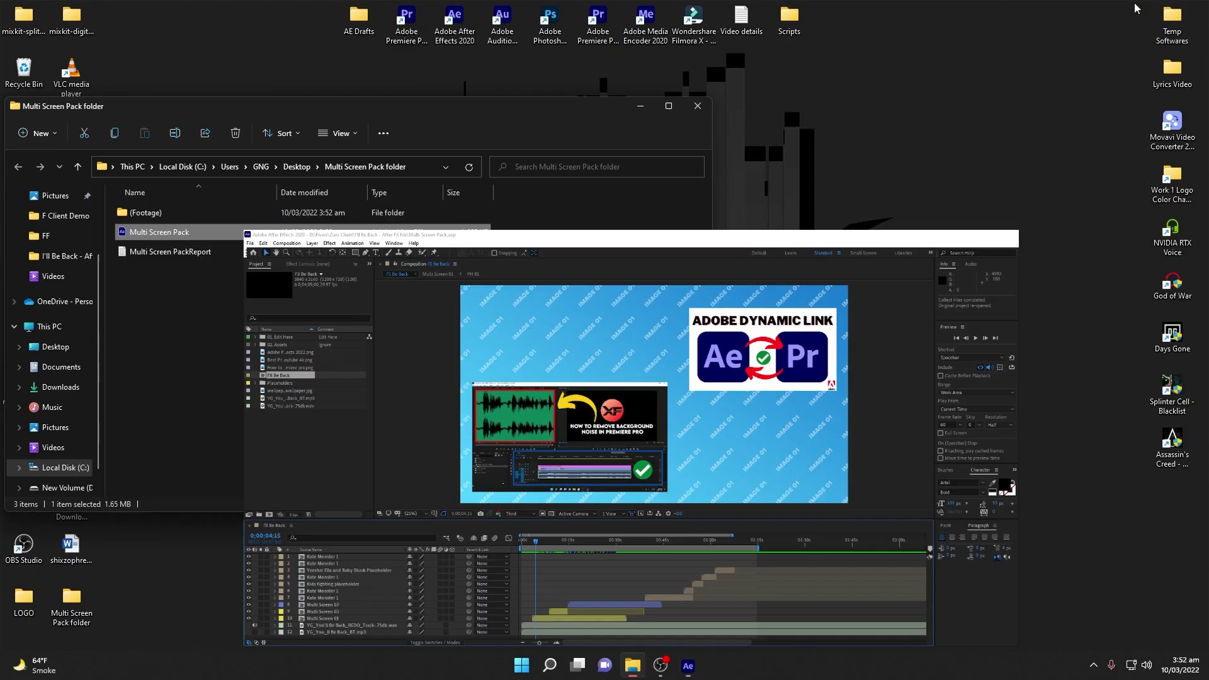
{"action": "left_click", "coordinate": [698, 106]}
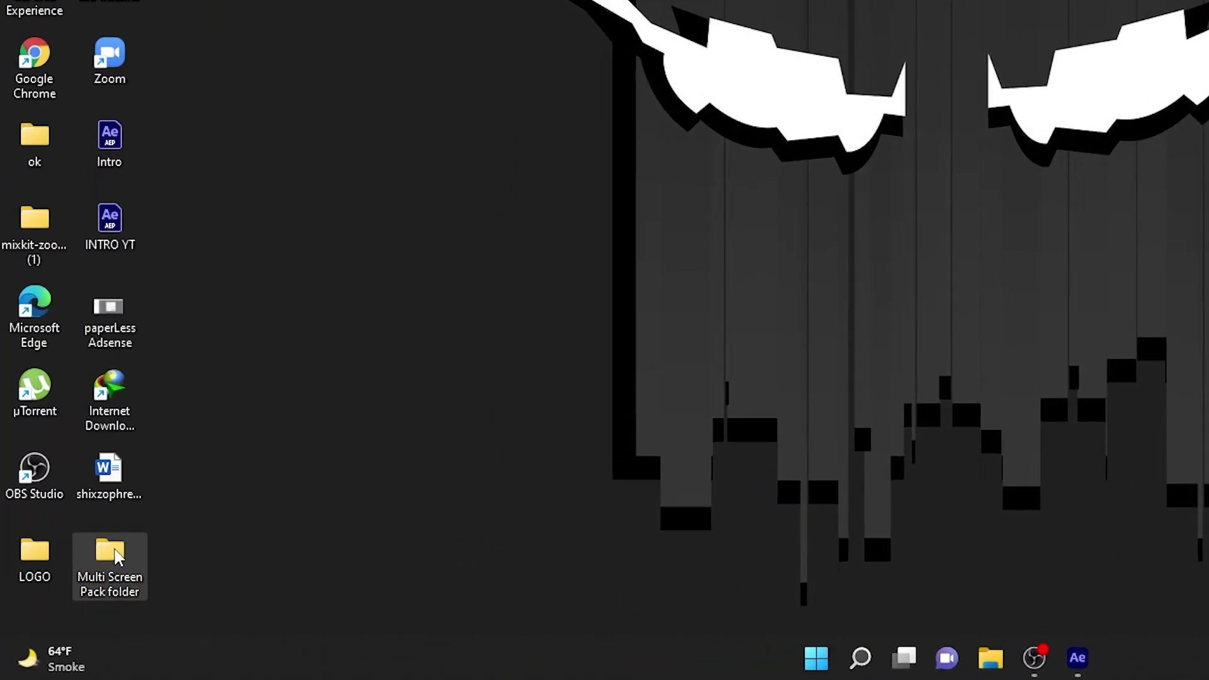
{"action": "double_click", "coordinate": [115, 553]}
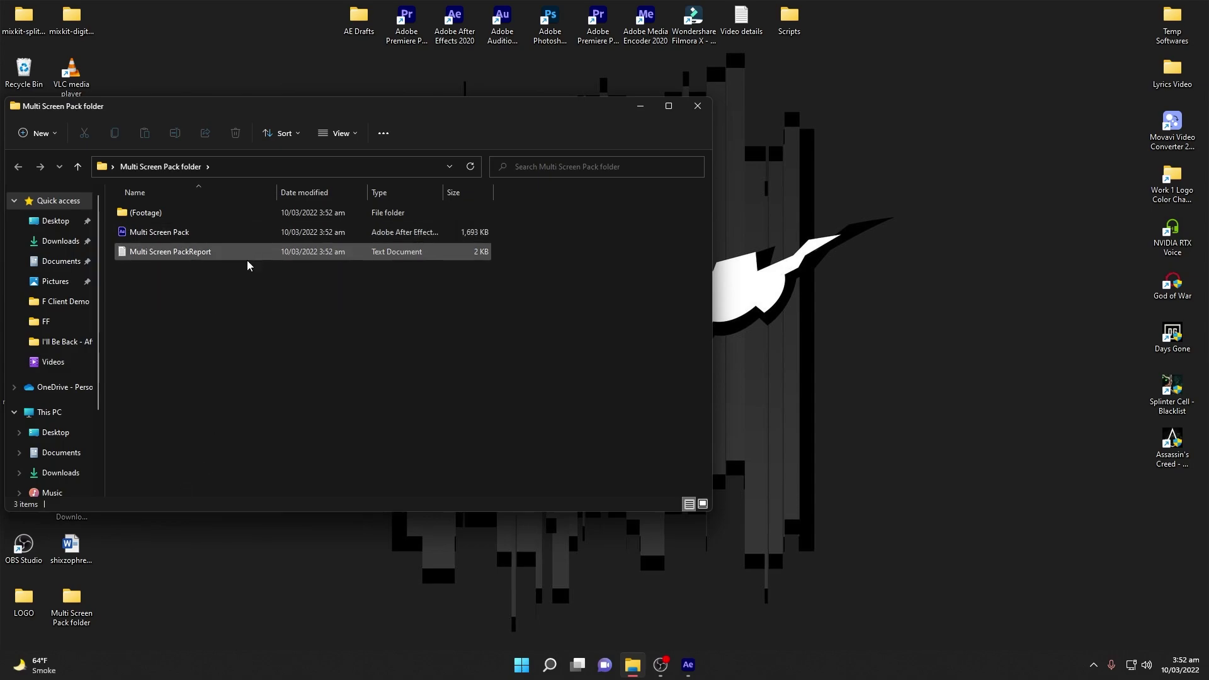
Step: Examine the collected report, project file and (Footage) folder, including its 02. Assets subfolder
{"action": "left_click", "coordinate": [241, 252]}
{"action": "left_click", "coordinate": [235, 232]}
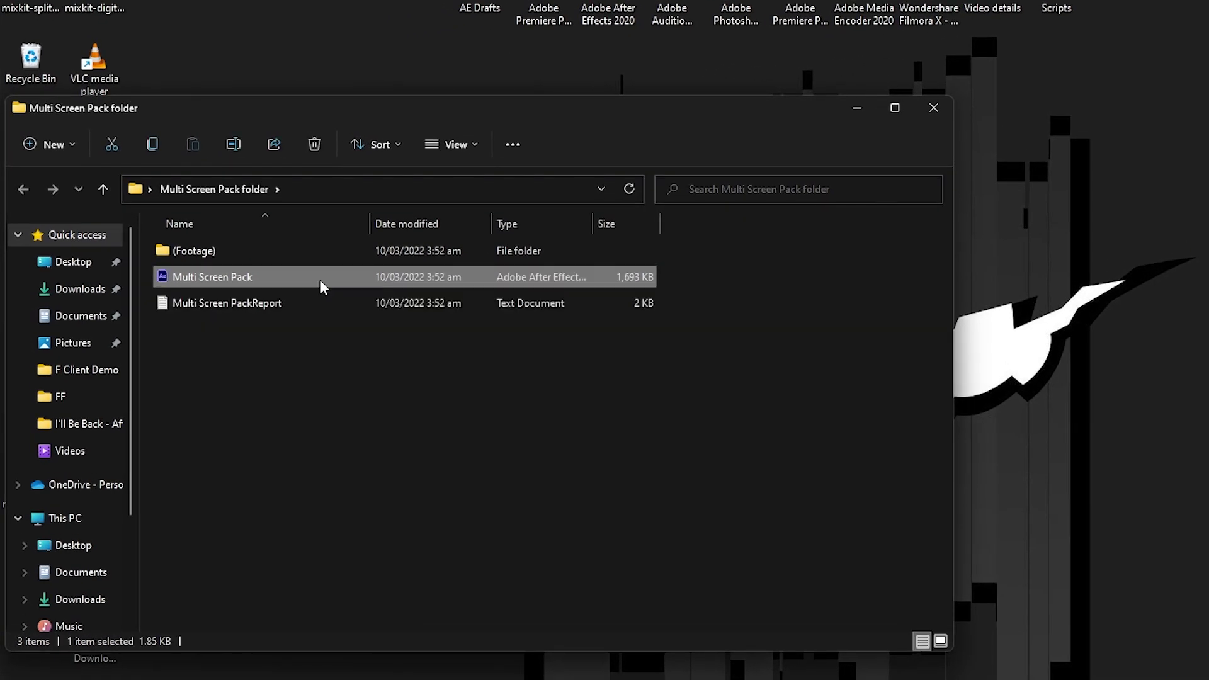
{"action": "left_click", "coordinate": [303, 255]}
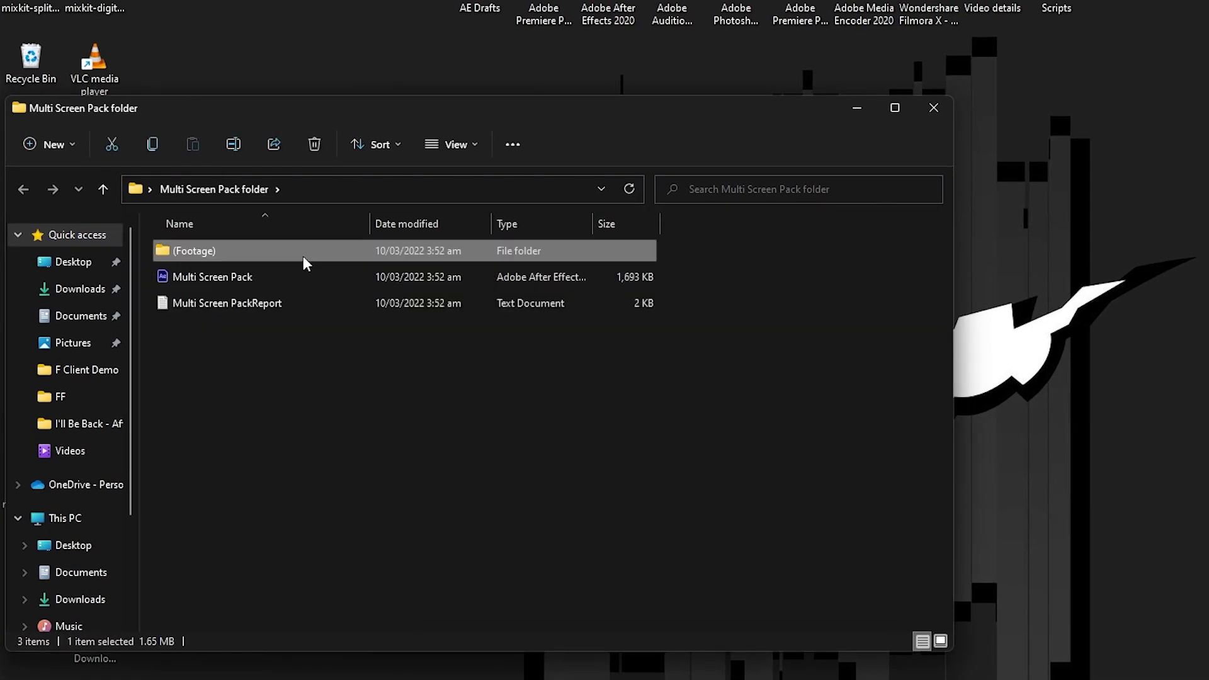
{"action": "double_click", "coordinate": [232, 254]}
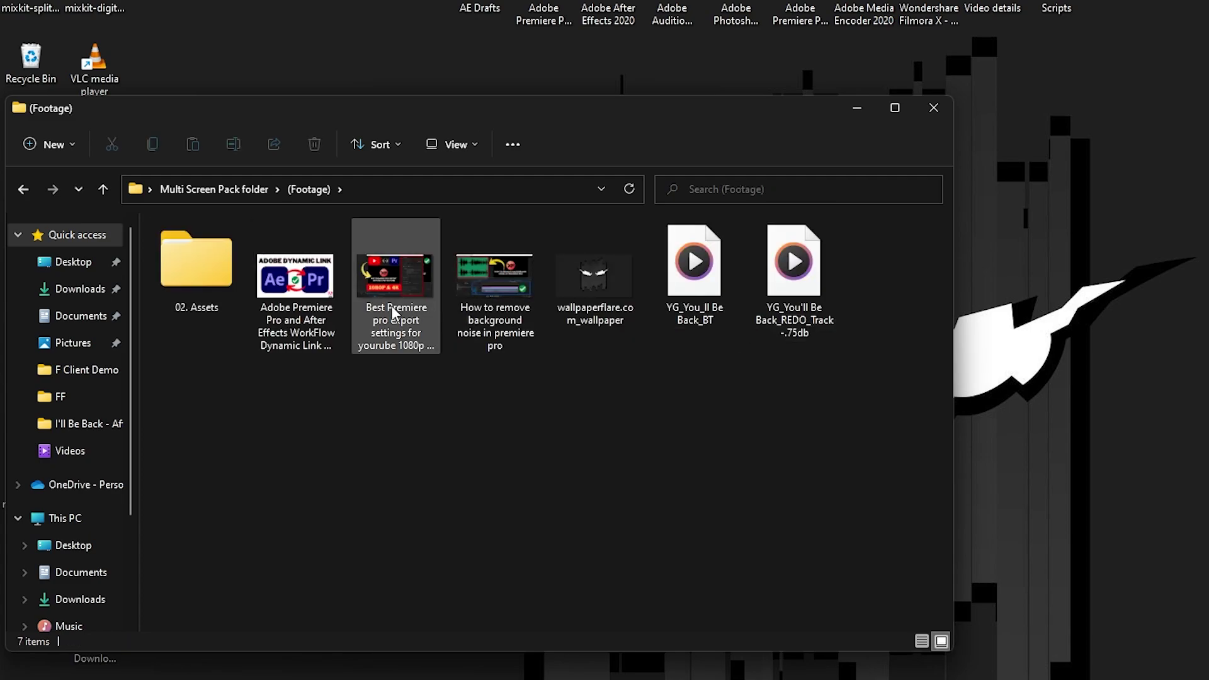
{"action": "double_click", "coordinate": [172, 290]}
{"action": "left_click", "coordinate": [25, 190]}
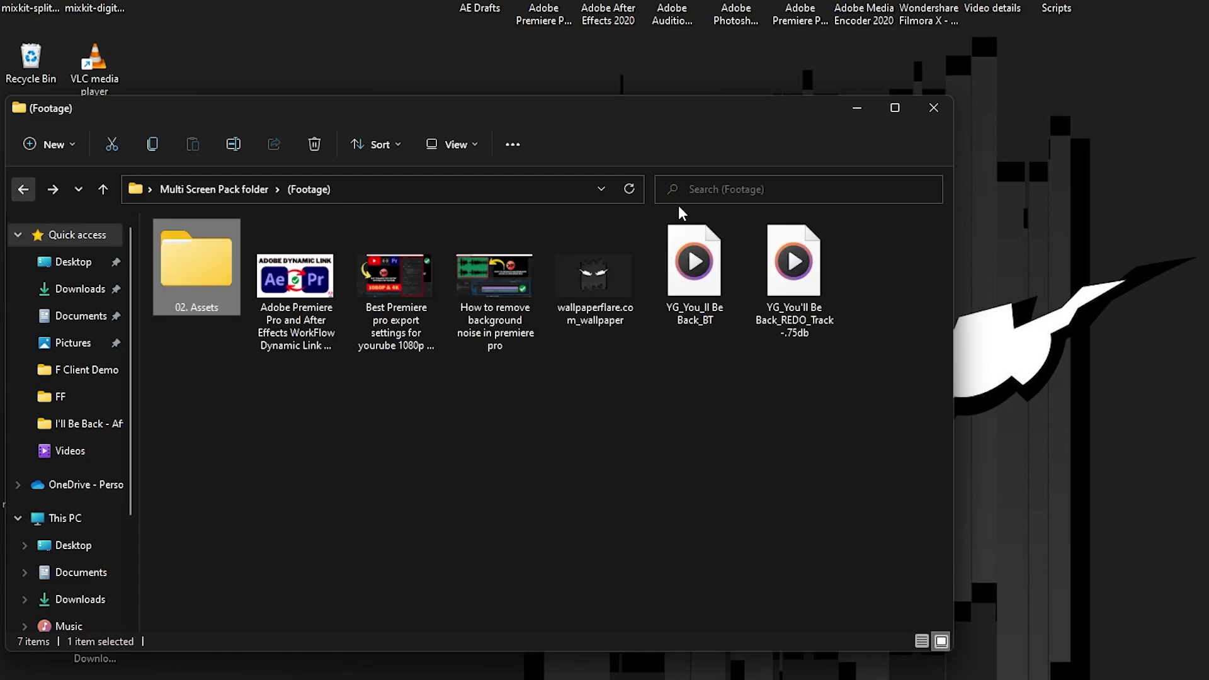
Step: Close the collected folder's window and compress the Multi Screen Pack folder on the desktop into "Multi Screen Pack folder.rar"
{"action": "left_click", "coordinate": [23, 189]}
{"action": "left_click", "coordinate": [934, 108]}
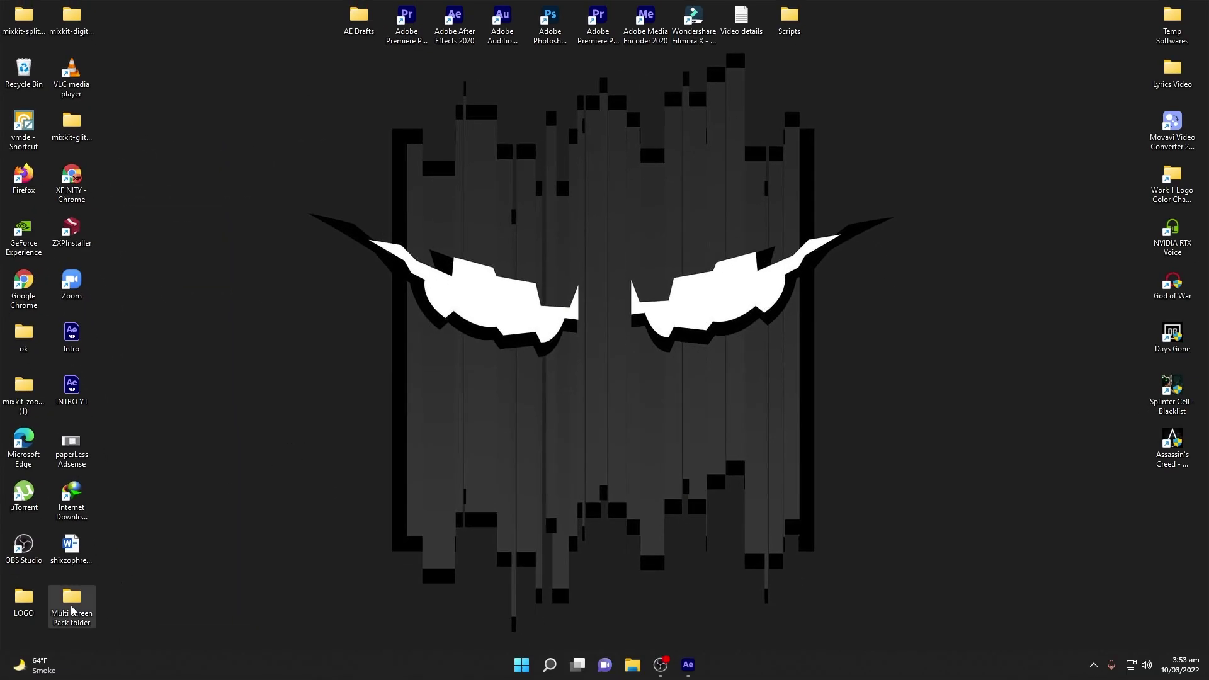
{"action": "right_click", "coordinate": [88, 601]}
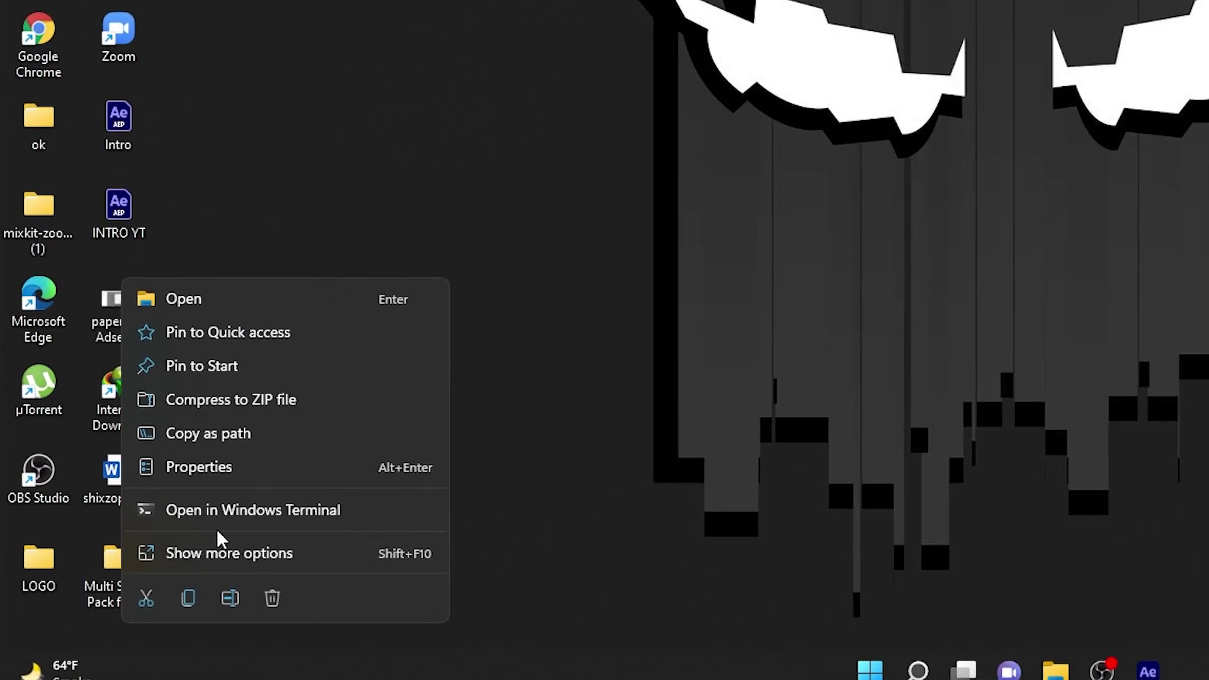
{"action": "left_click", "coordinate": [183, 557]}
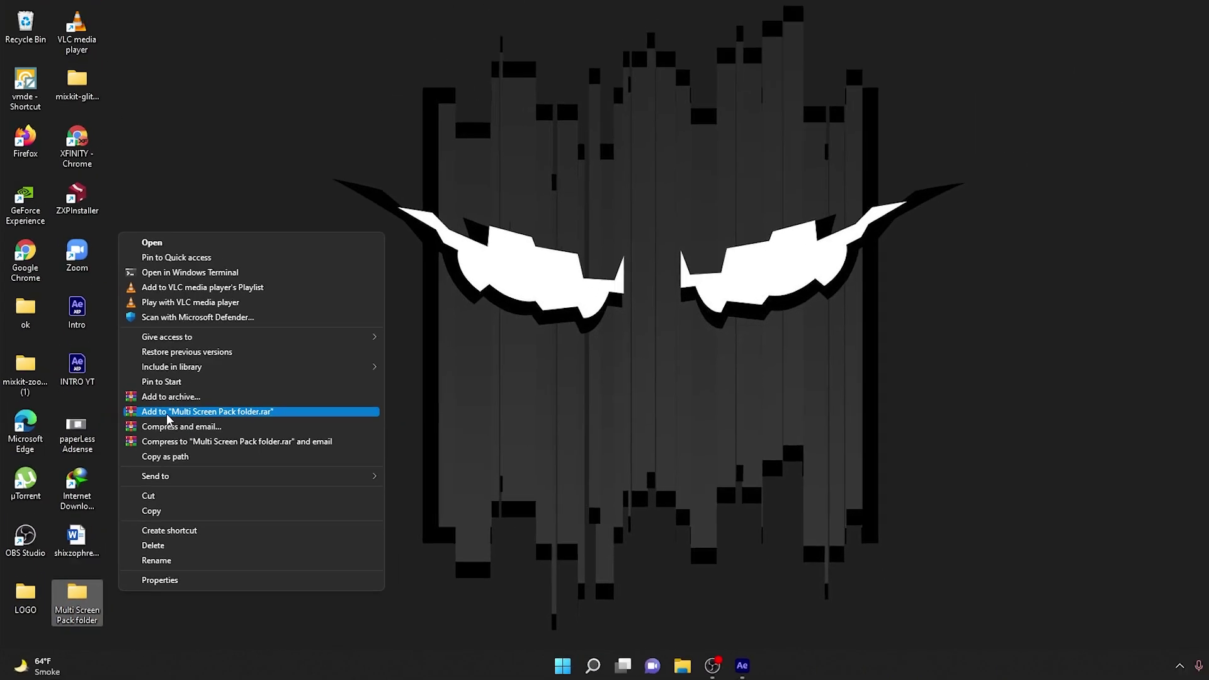
{"action": "left_click", "coordinate": [356, 283]}
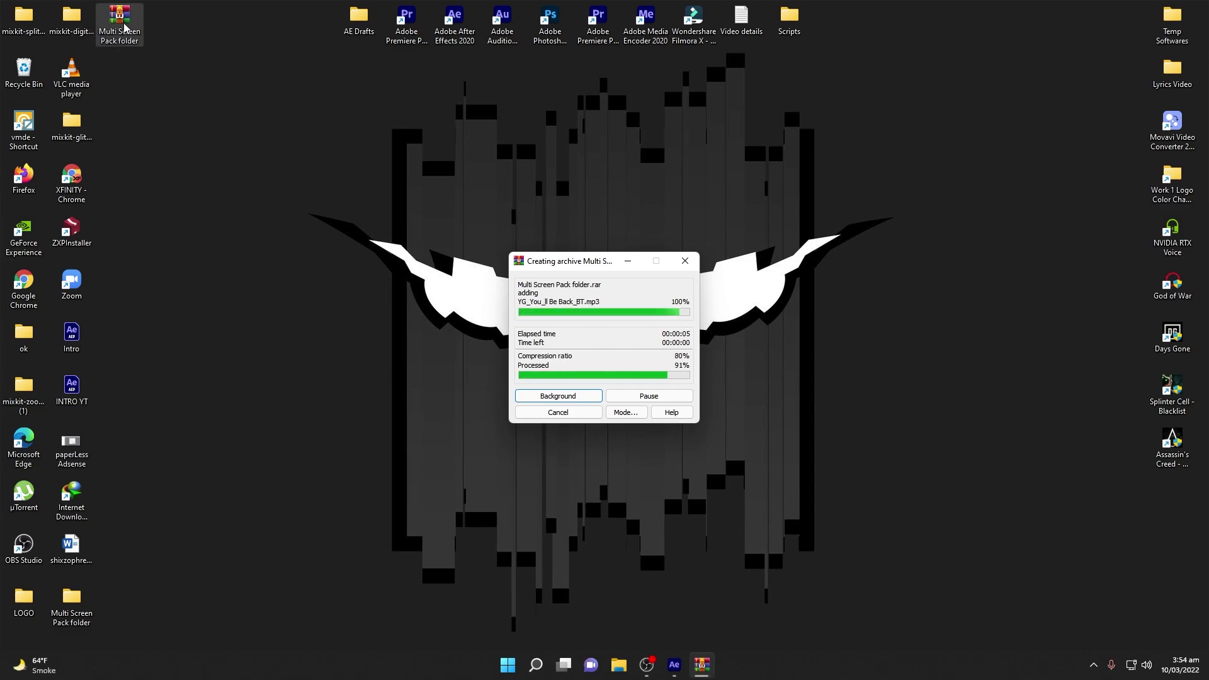
Step: Check the size of the uncompressed Multi Screen Pack folder in its properties, then close them
{"action": "right_click", "coordinate": [78, 614]}
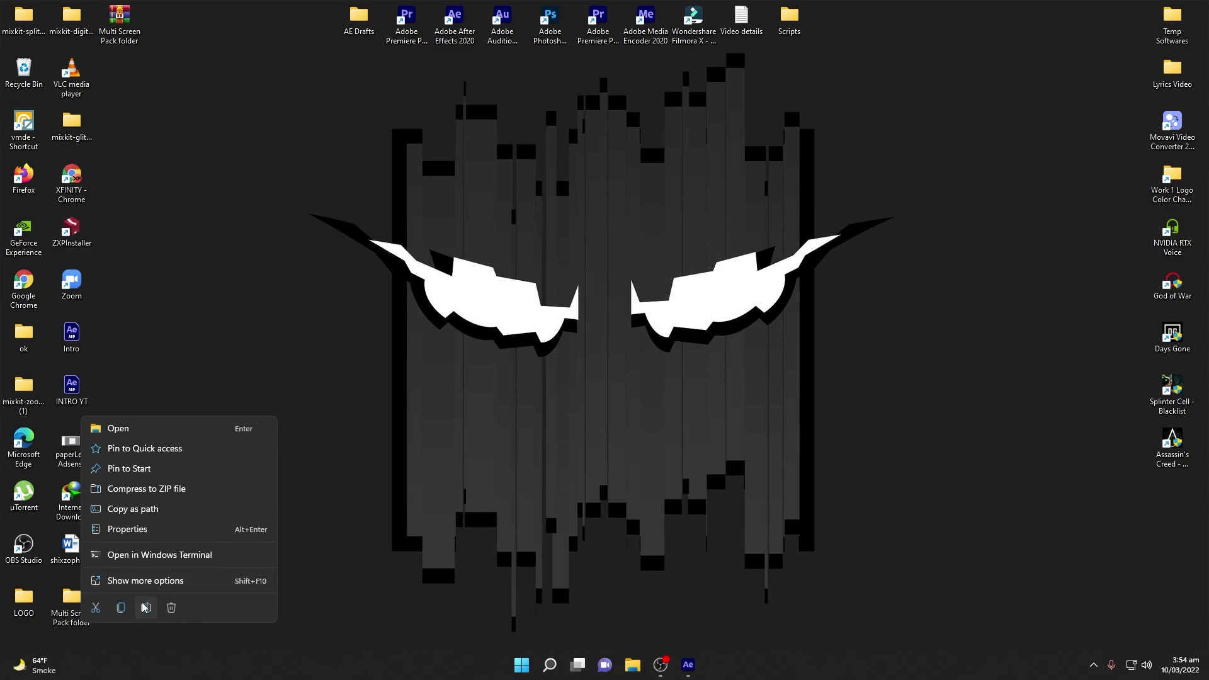
{"action": "left_click", "coordinate": [145, 583]}
{"action": "left_click", "coordinate": [203, 577]}
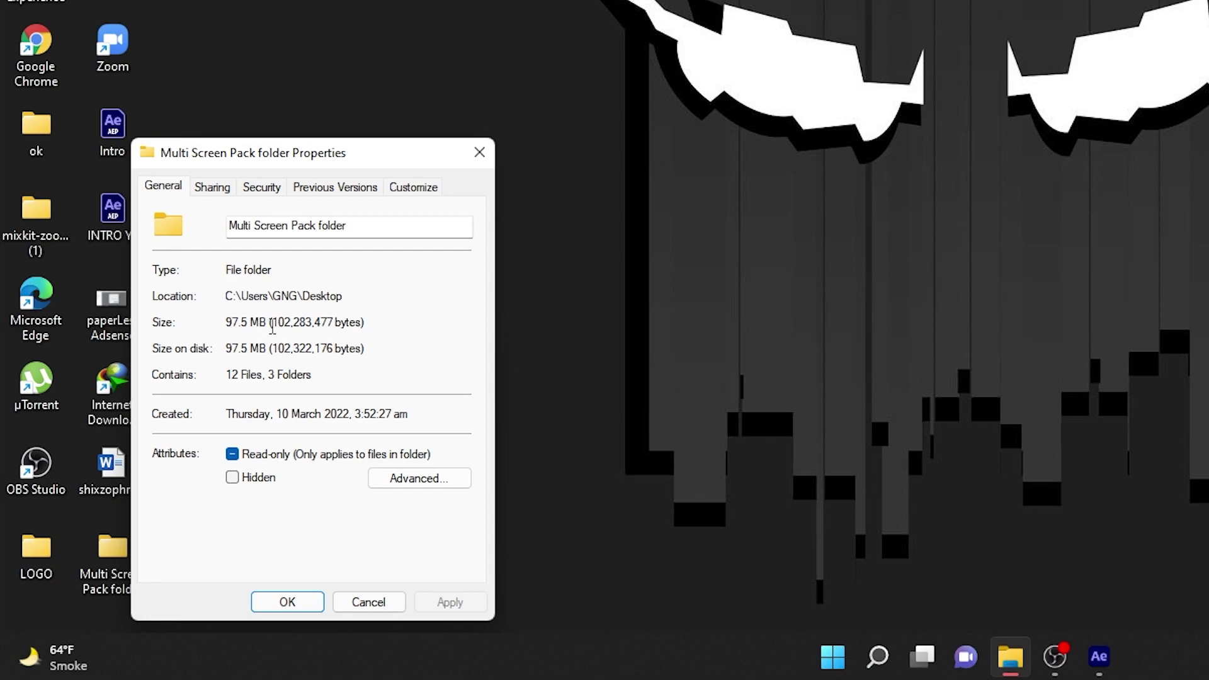
{"action": "left_click", "coordinate": [395, 610]}
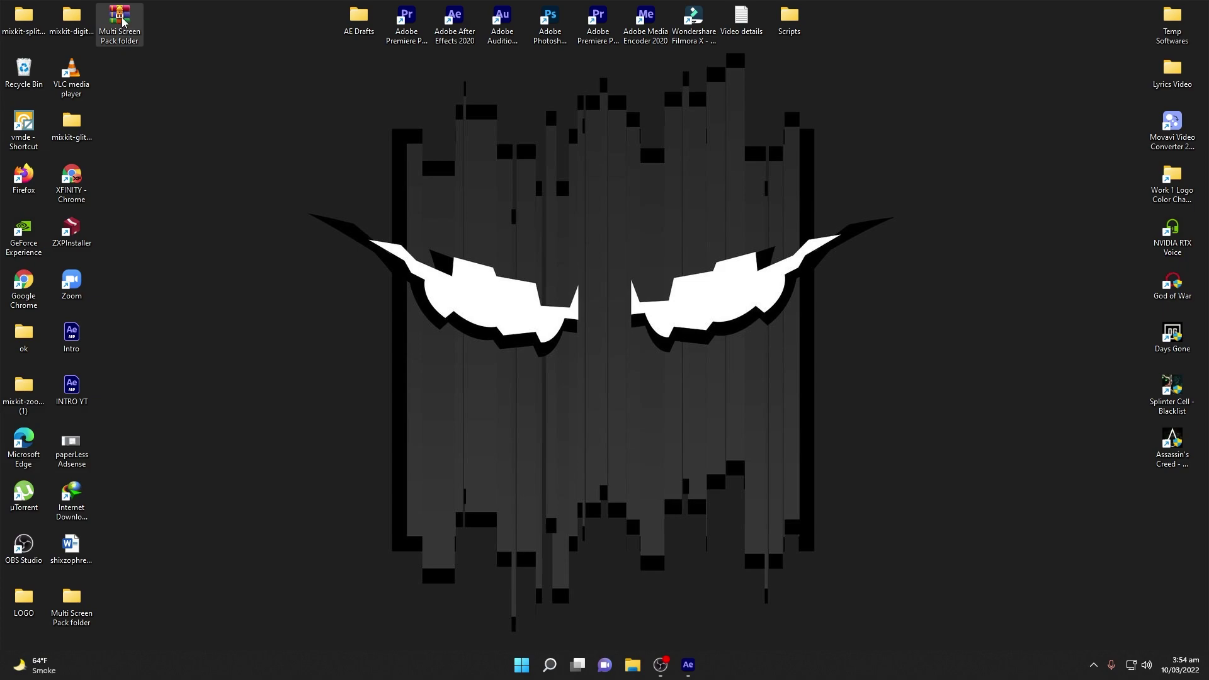
Step: Check the file size of the Multi Screen Pack folder RAR archive in its properties and close them
{"action": "key", "text": "Menu"}
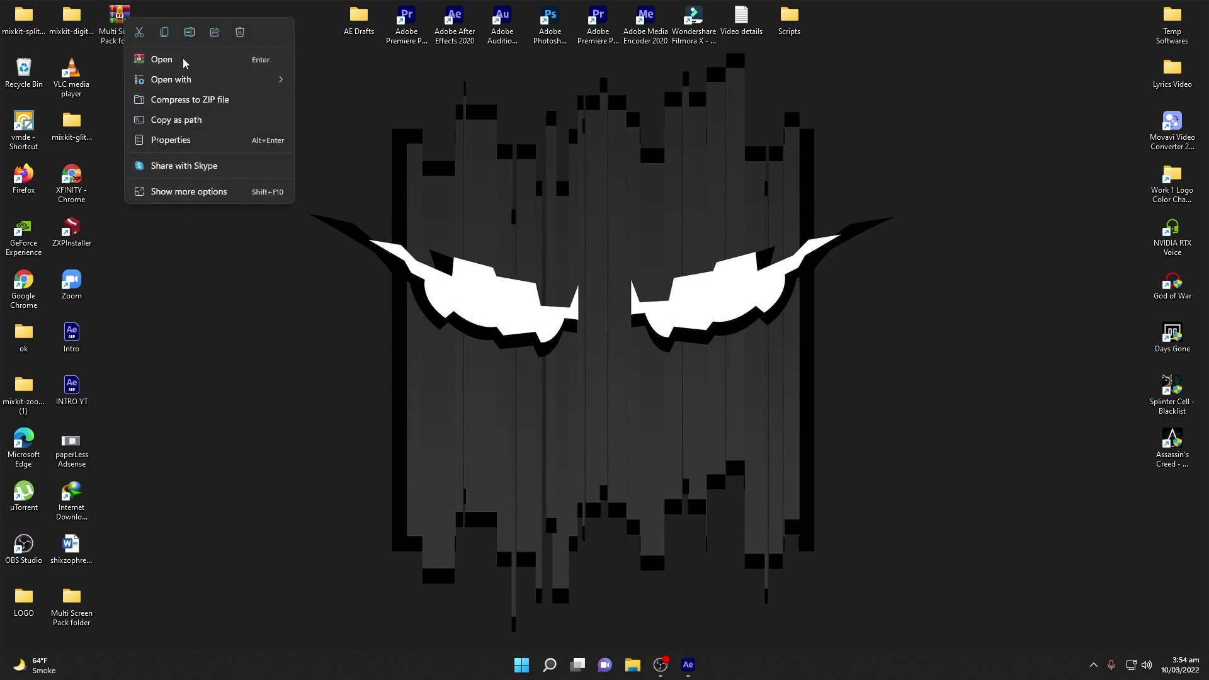
{"action": "left_click", "coordinate": [193, 192]}
{"action": "left_click", "coordinate": [253, 474]}
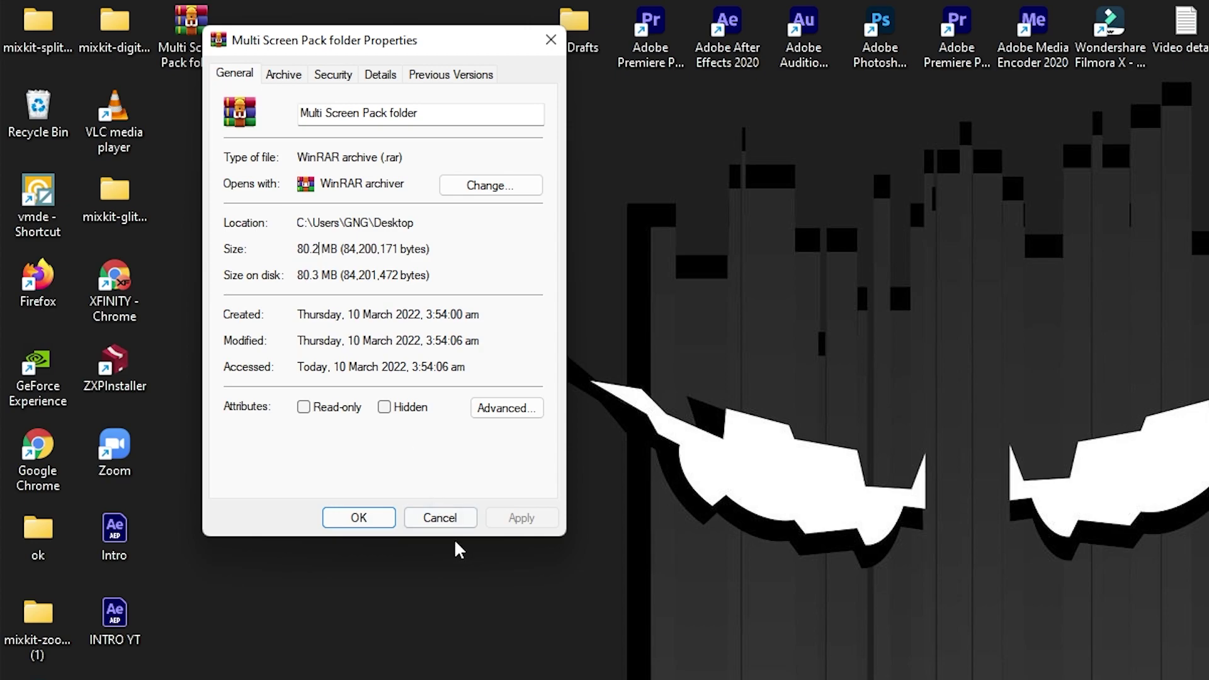
{"action": "left_click", "coordinate": [448, 521]}
Step: Switch back to After Effects and return the I'll Be Back timeline's playhead to 0;00;00;00
{"action": "left_click", "coordinate": [1100, 679]}
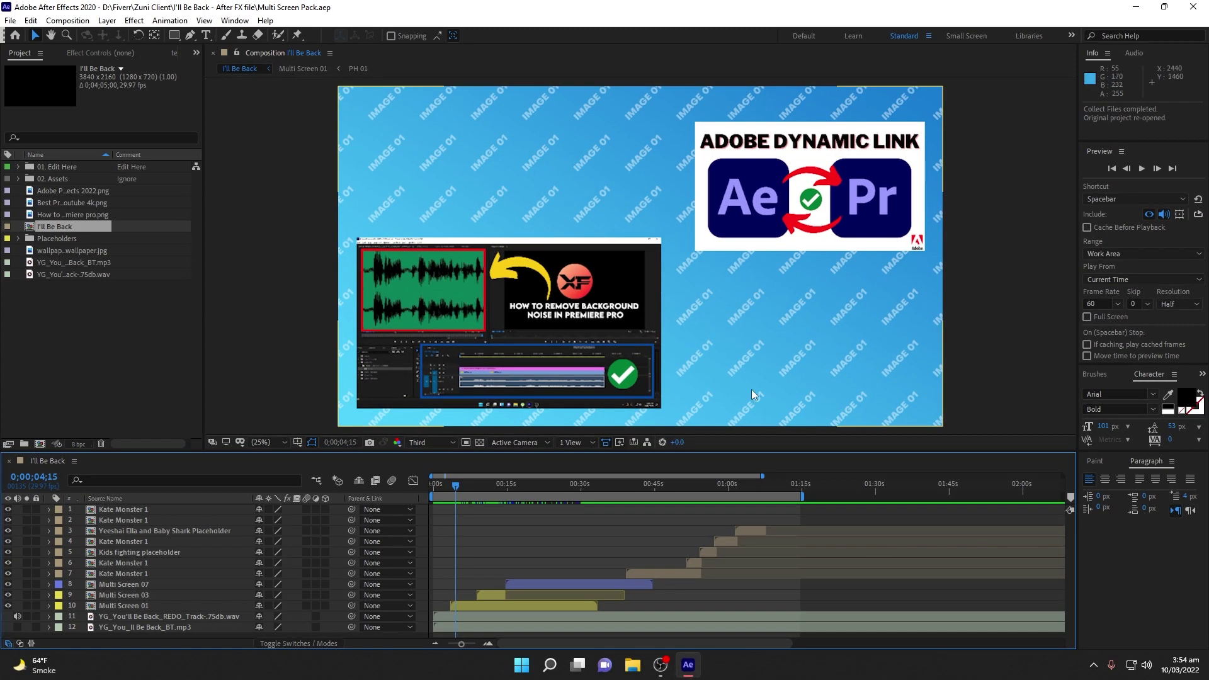
{"action": "left_click_drag", "start_coordinate": [486, 492], "coordinate": [392, 507]}
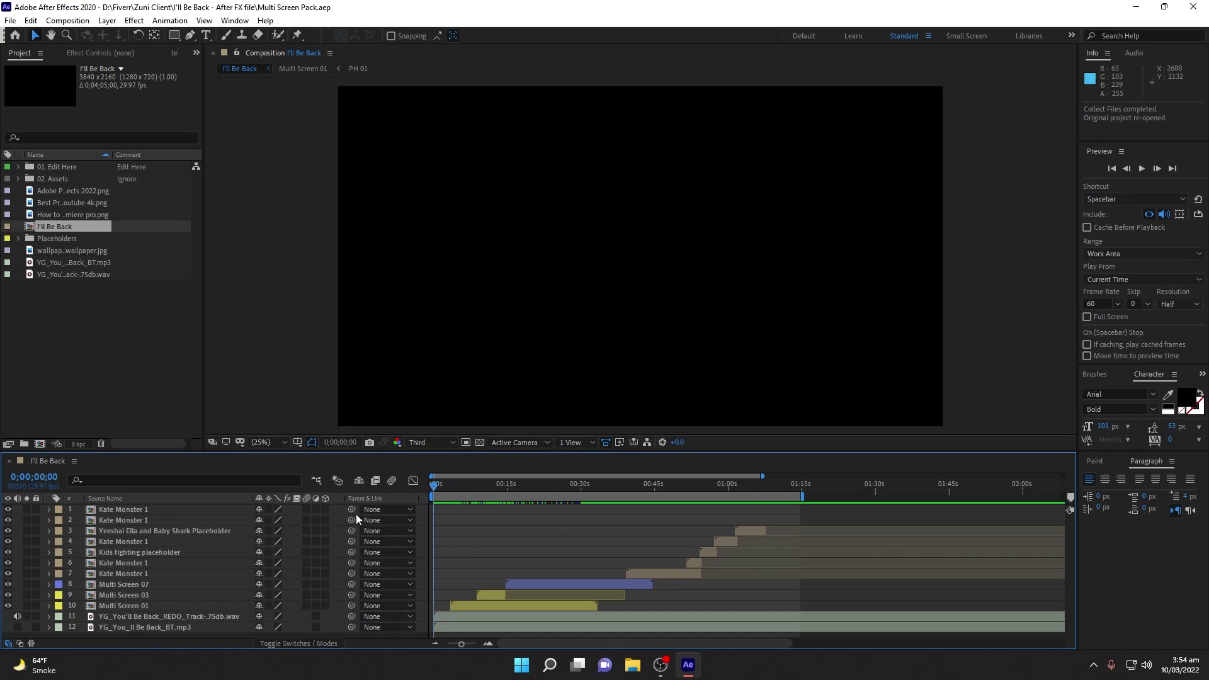